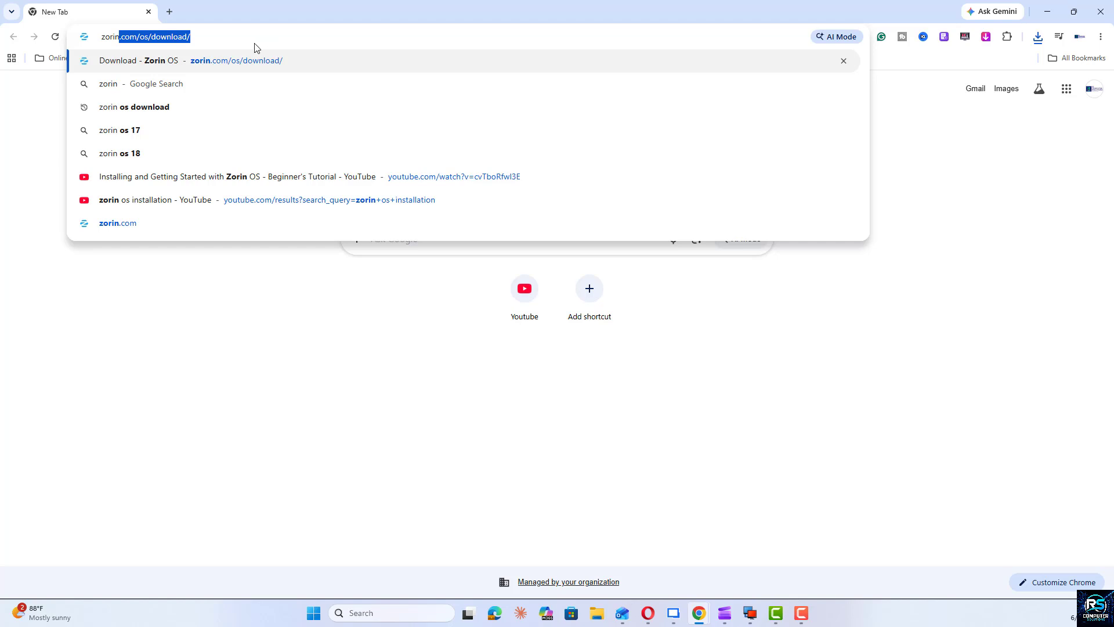
Step: Open zorin.com/os/download/ and review the Pro, Core and Education editions, including the edition comparison table
key(Return)
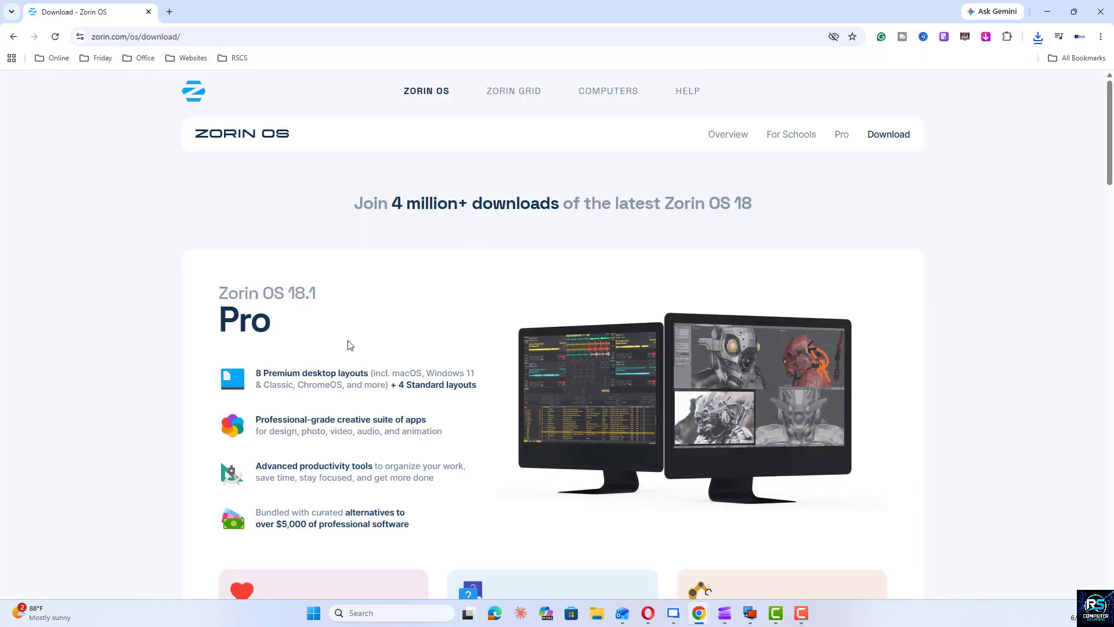
scroll(350, 344, down, 7)
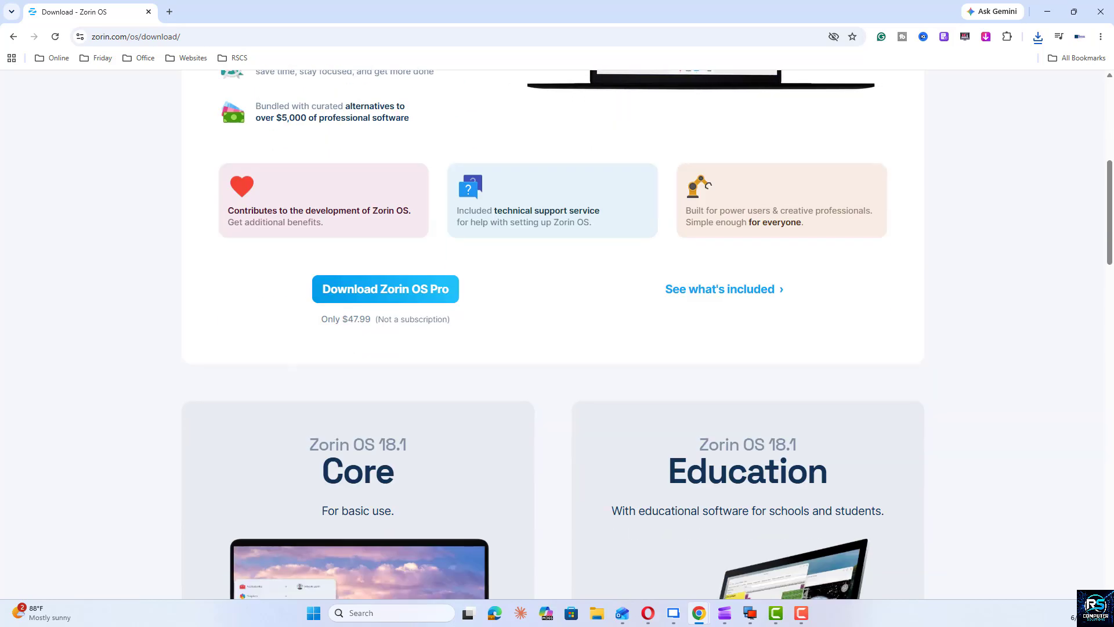
scroll(317, 369, down, 5)
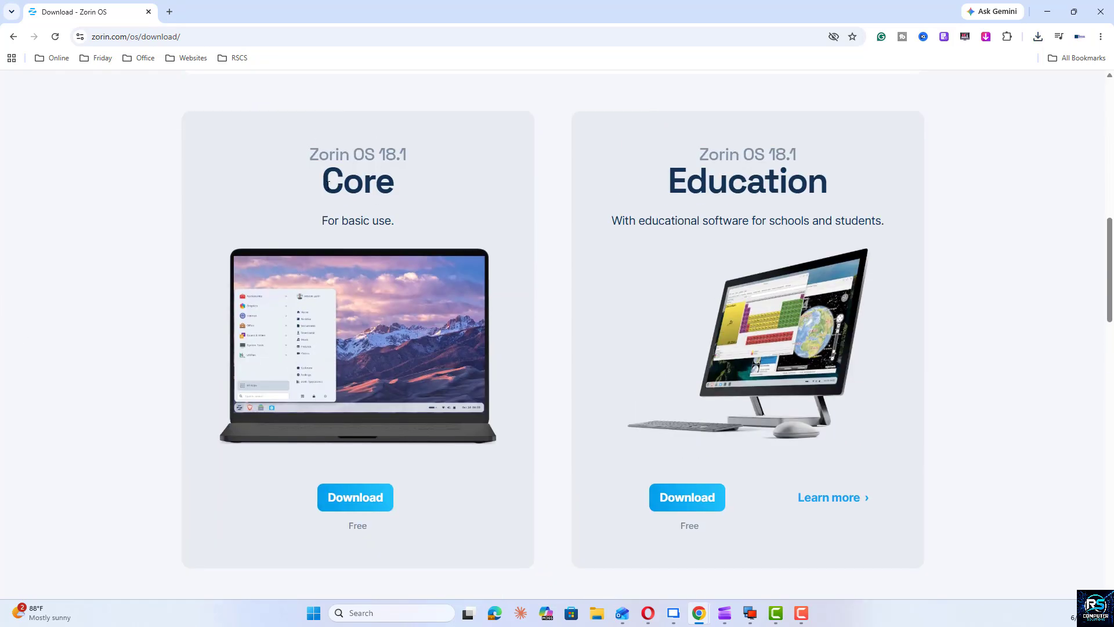
drag(328, 184, 400, 183)
drag(684, 179, 831, 187)
scroll(735, 267, down, 1)
scroll(733, 262, down, 5)
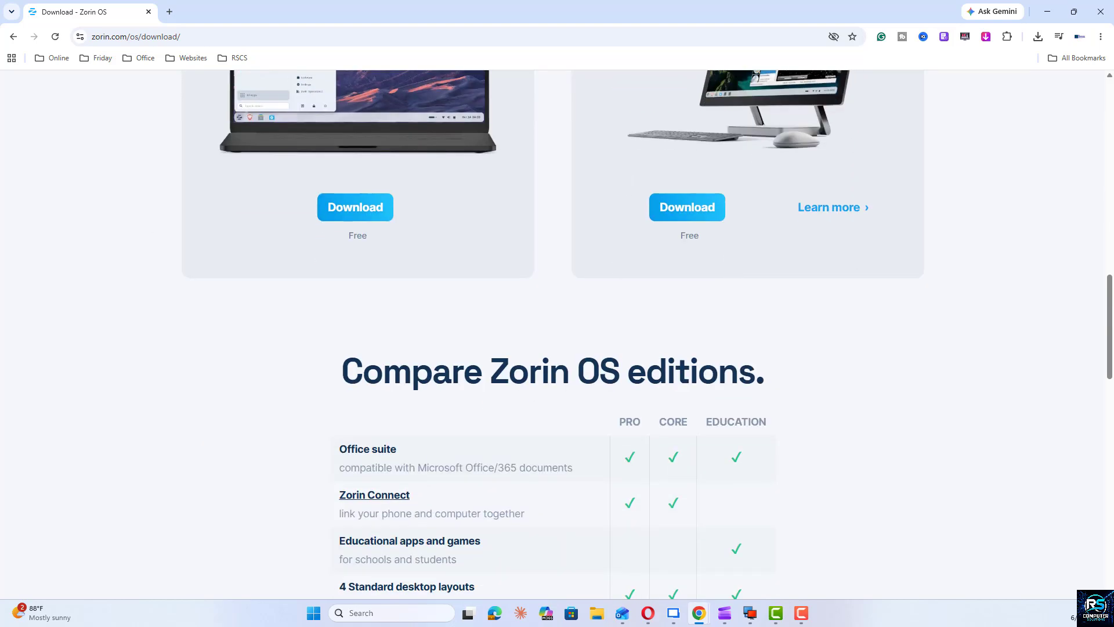
scroll(377, 317, down, 7)
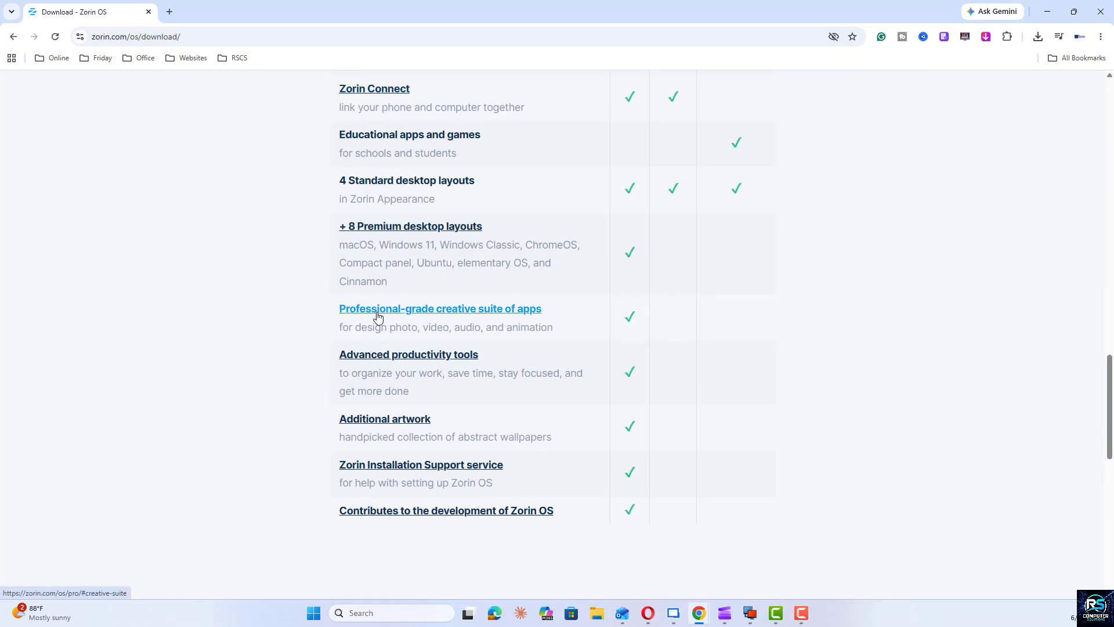
scroll(377, 317, down, 10)
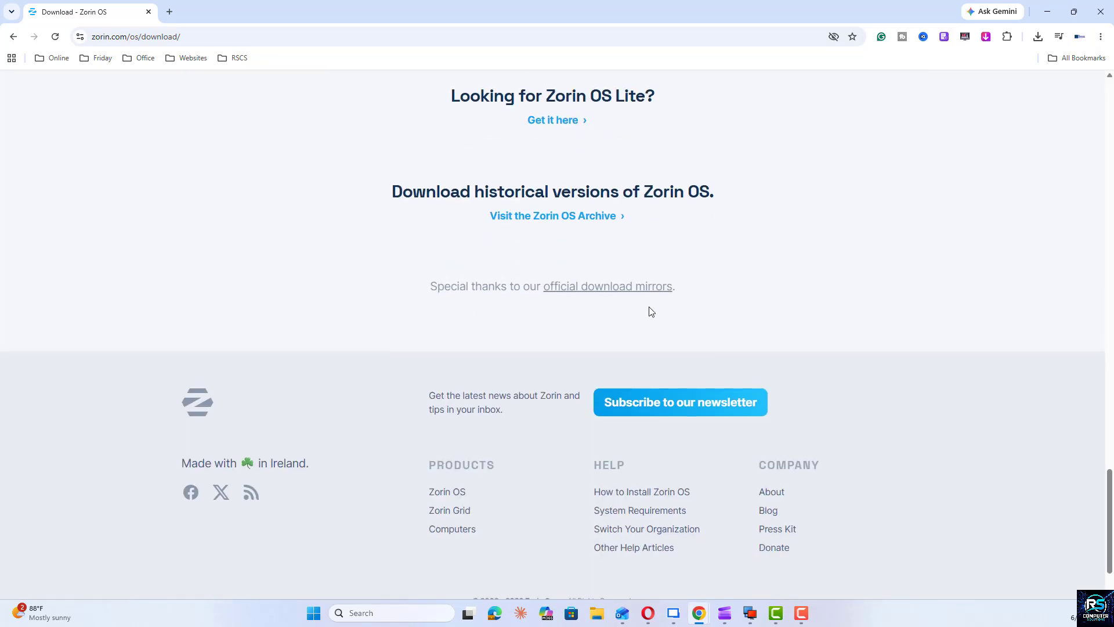
scroll(576, 184, up, 20)
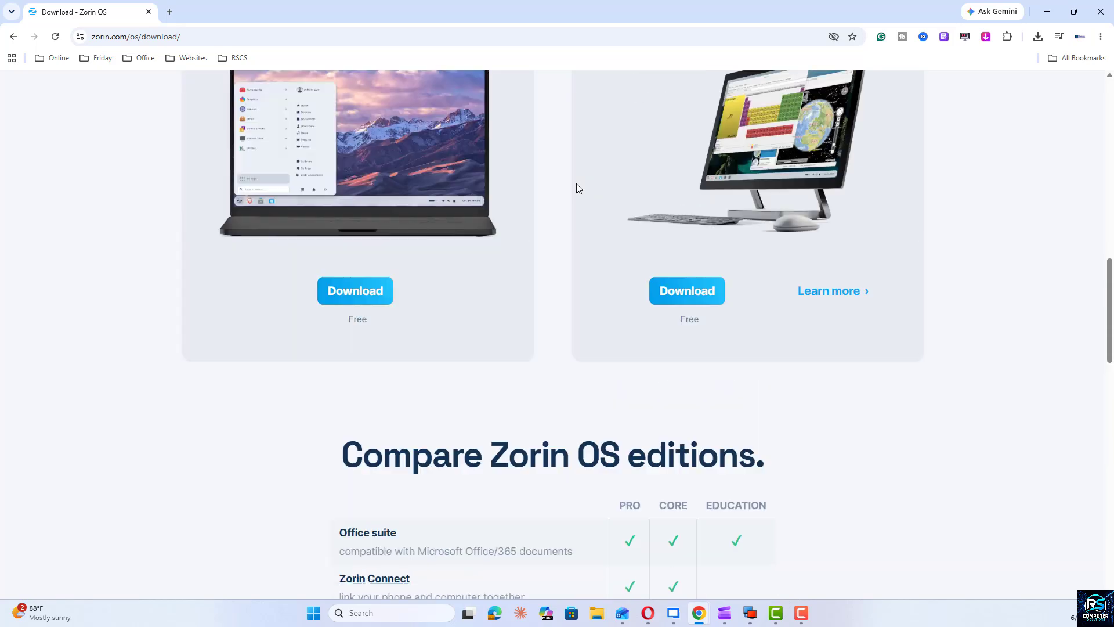
scroll(638, 250, down, 10)
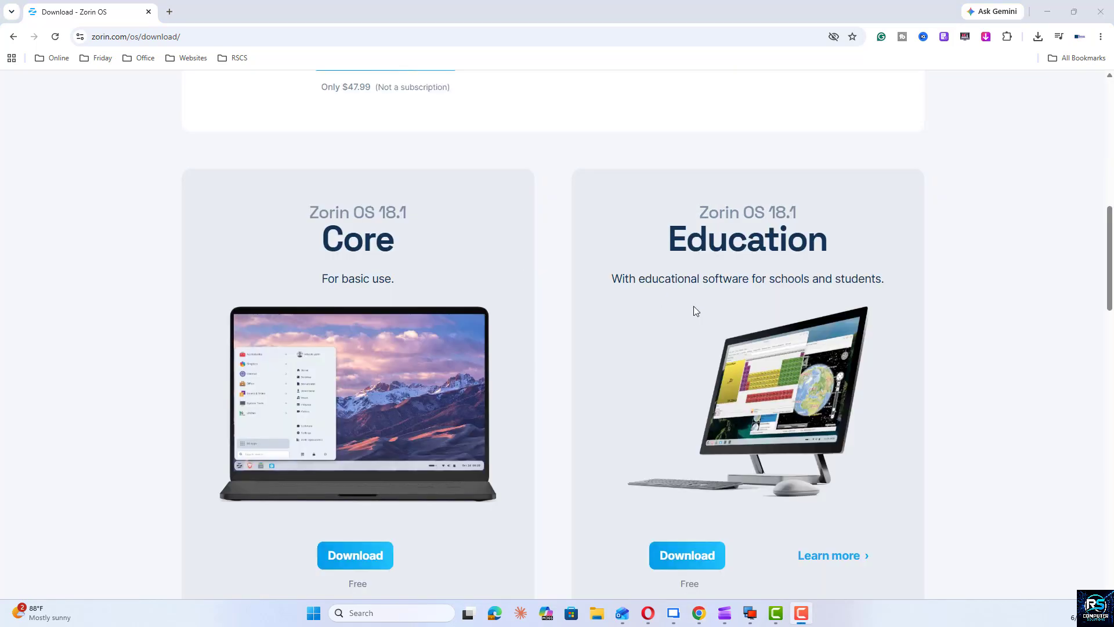
scroll(775, 335, up, 10)
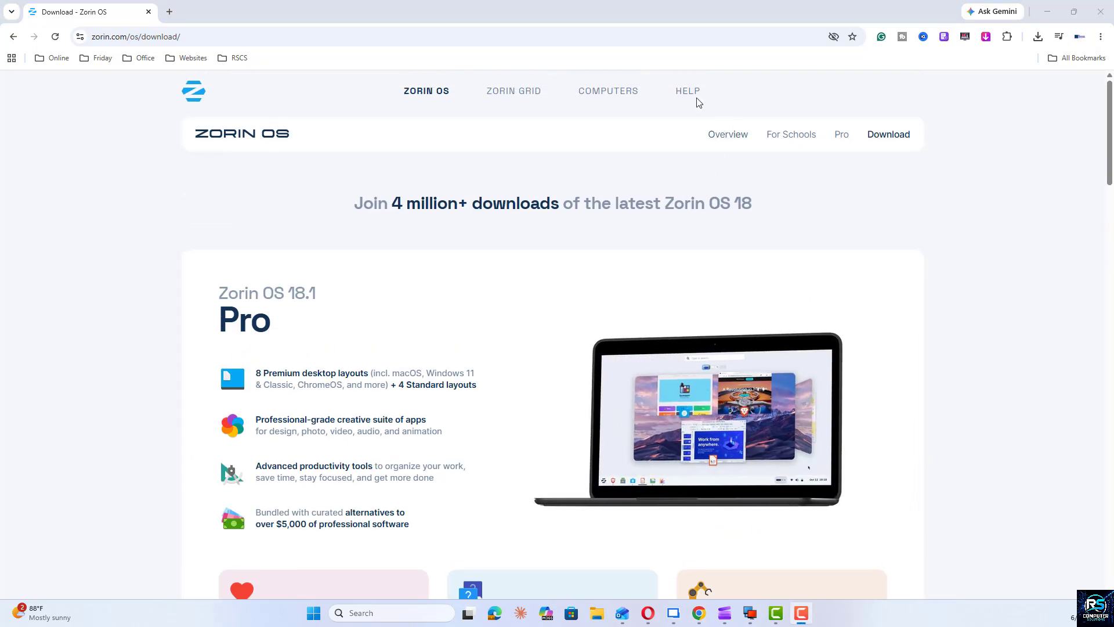
Step: Open the System Requirements article in the Zorin Help site
click(695, 100)
scroll(654, 239, down, 4)
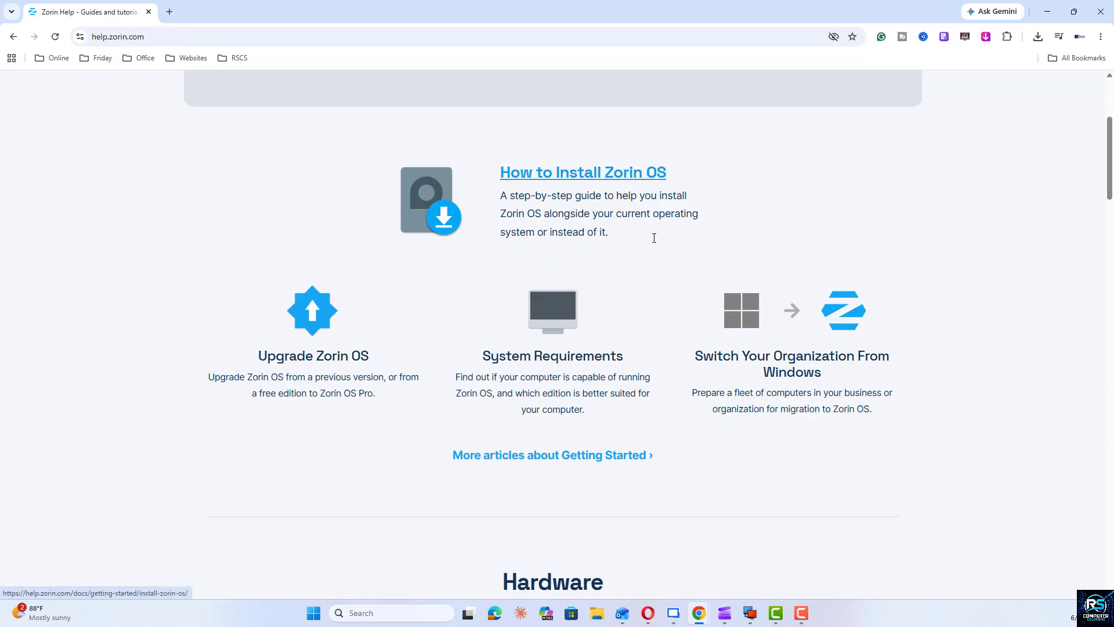
scroll(654, 243, down, 2)
scroll(655, 241, down, 2)
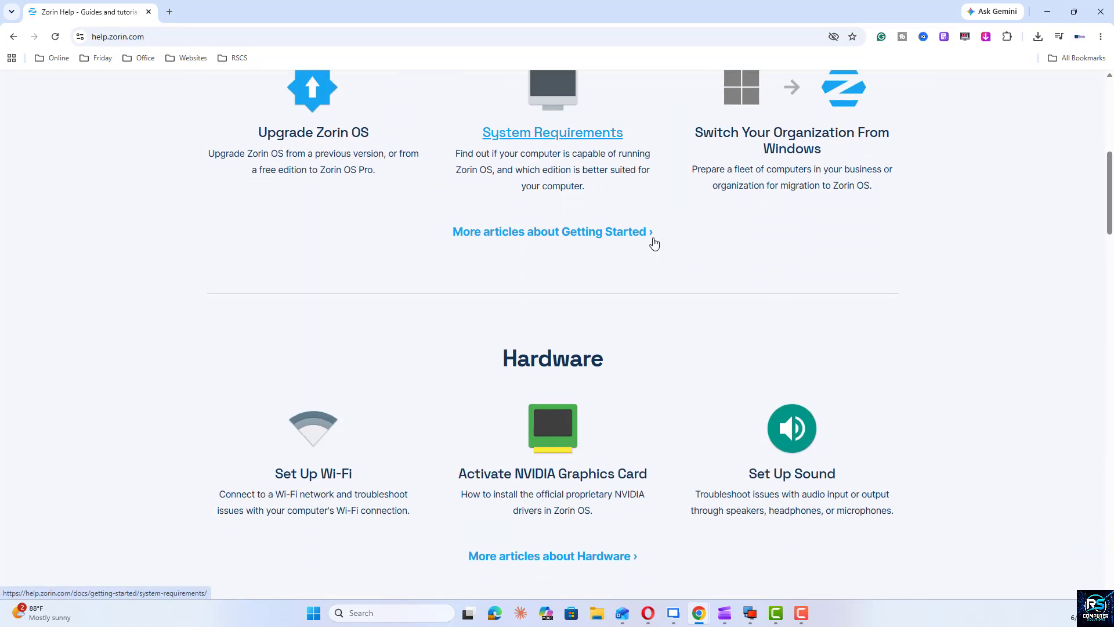
click(545, 129)
Step: Examine the minimum hardware specifications and the compatibility notes for Mac computers and Microsoft Surface devices
scroll(579, 228, down, 4)
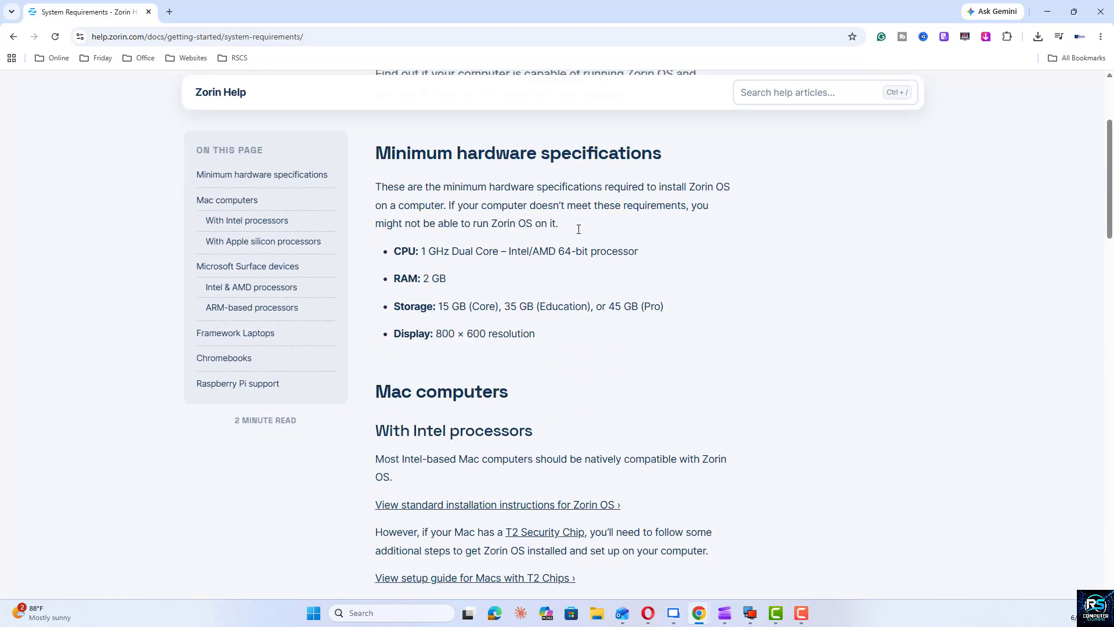
drag(394, 253, 623, 355)
scroll(650, 348, down, 3)
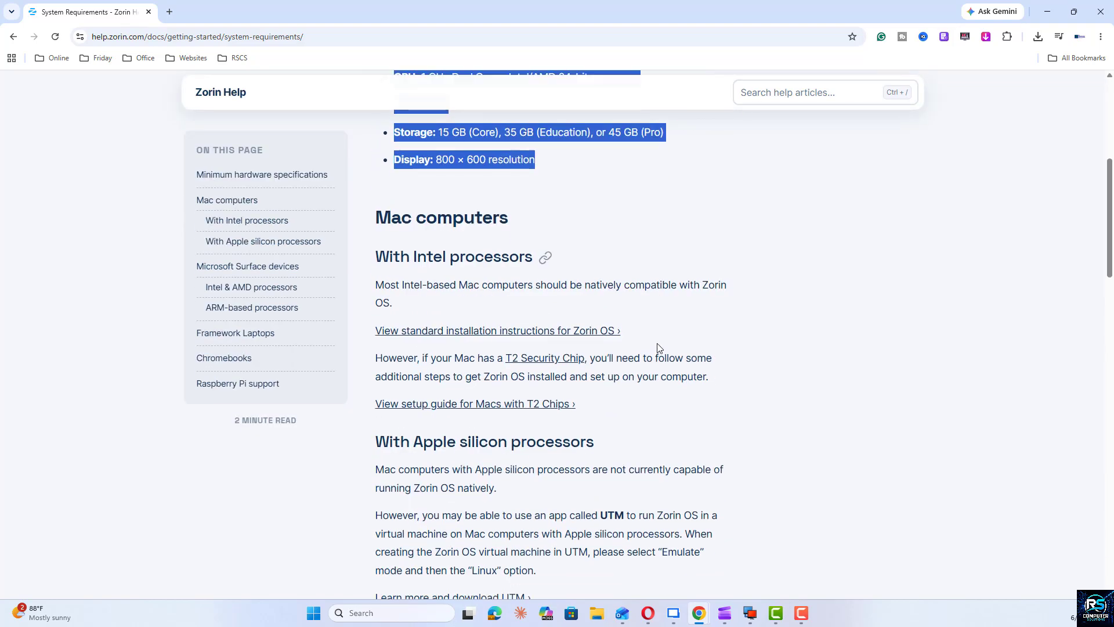
scroll(658, 347, up, 6)
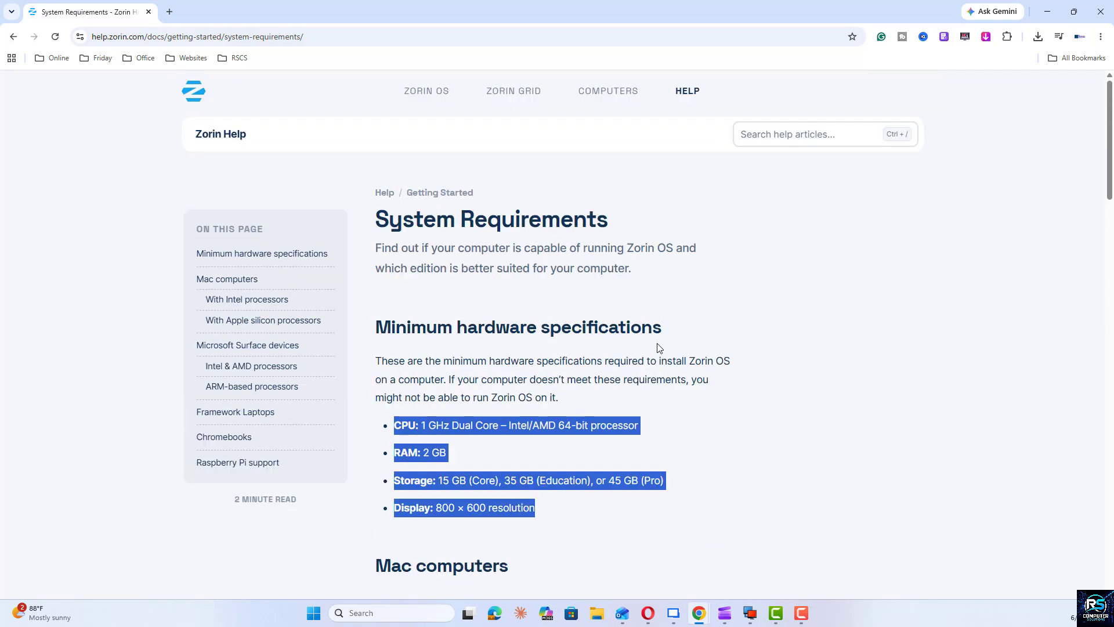
scroll(659, 347, down, 8)
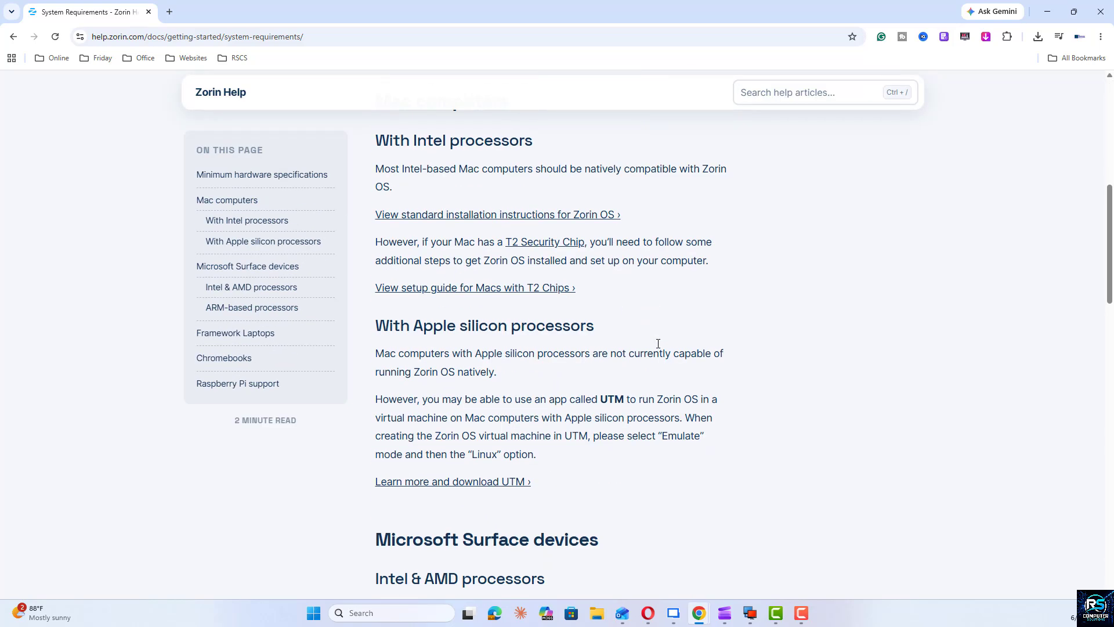
scroll(658, 343, down, 8)
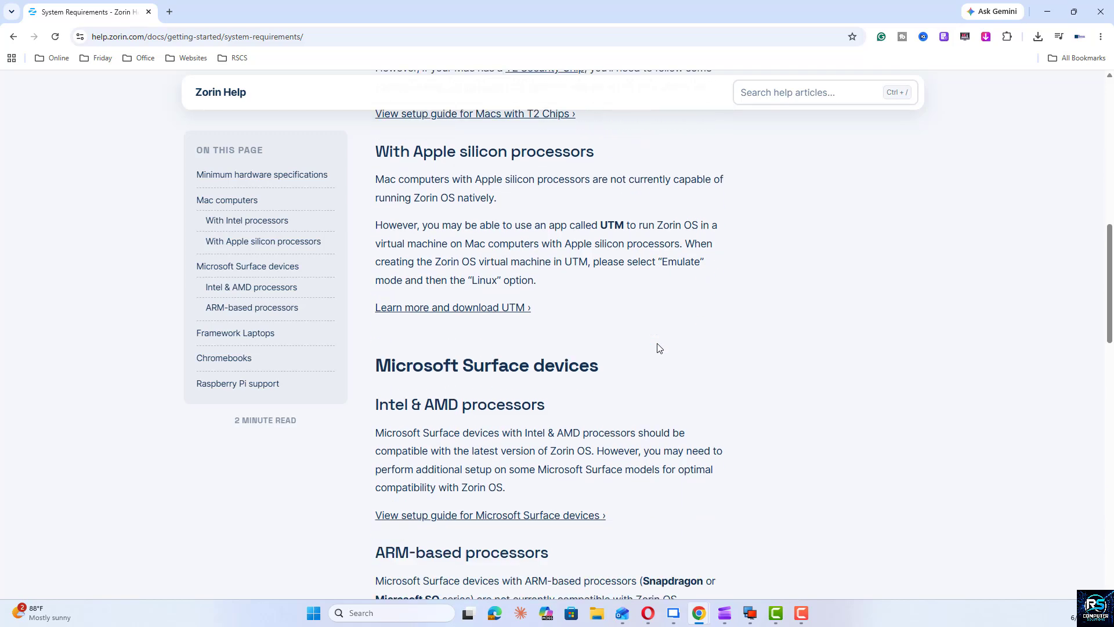
scroll(659, 347, up, 20)
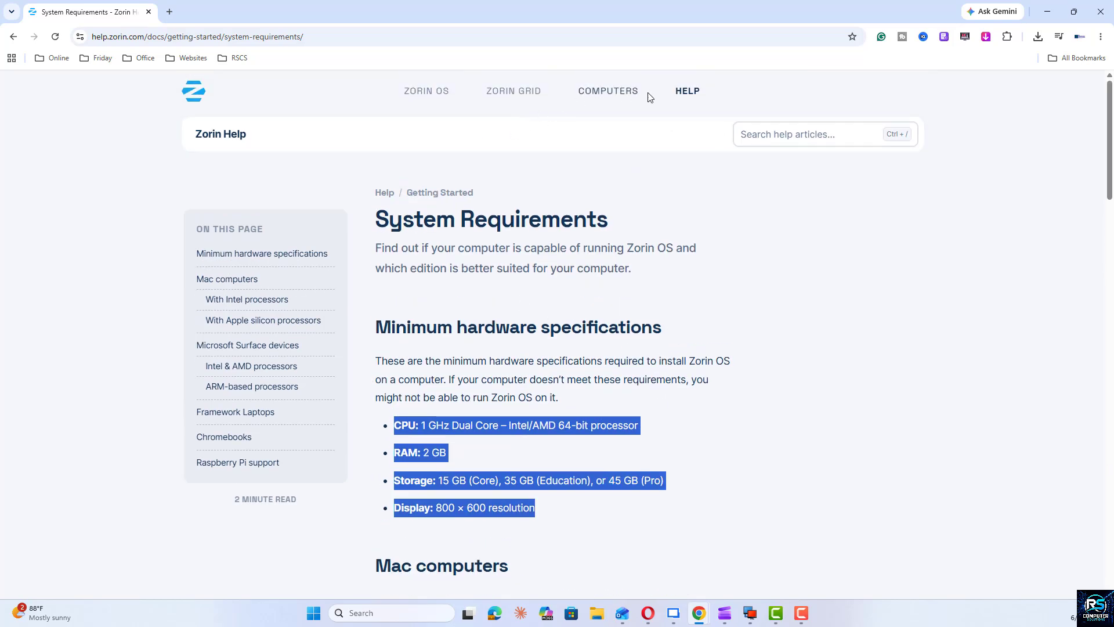
Step: Go to the Zorin OS overview page and open the Zorin OS download page from there
click(426, 93)
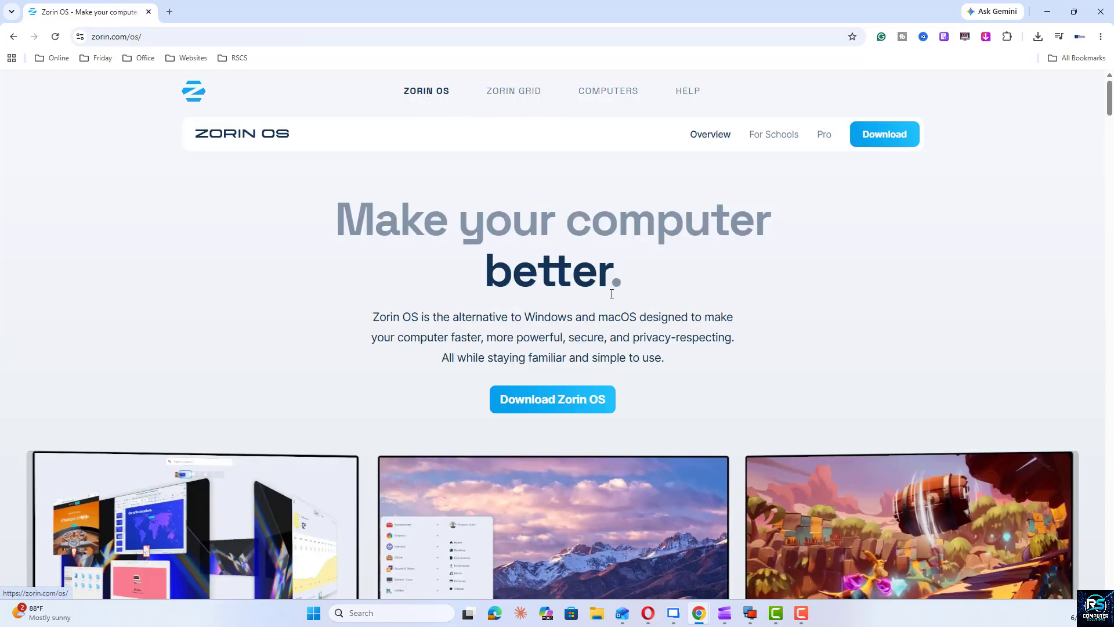
scroll(891, 344, down, 10)
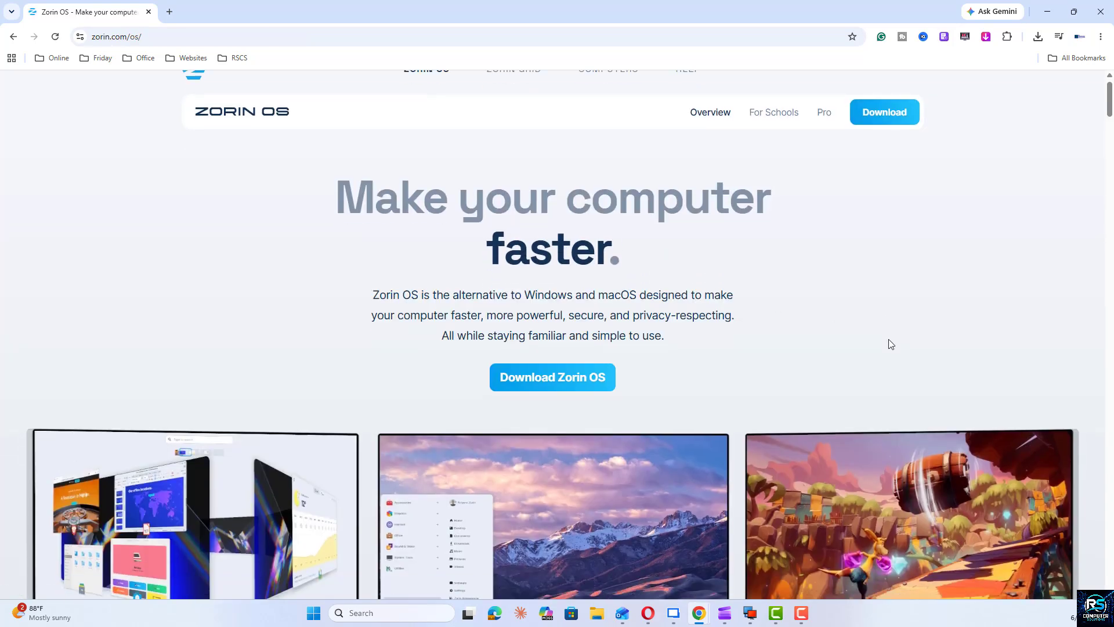
scroll(891, 344, up, 10)
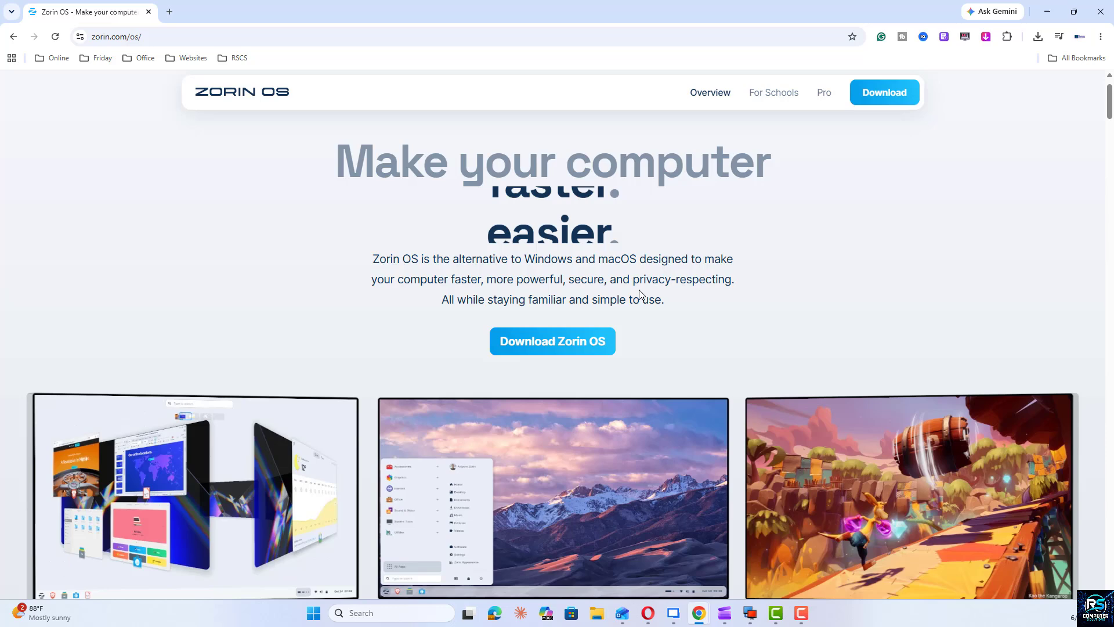
click(542, 343)
Step: Download the free Zorin OS 18.1 Core edition without subscribing to the newsletter, and check the download's progress
scroll(733, 294, down, 4)
scroll(740, 294, down, 6)
scroll(740, 294, up, 4)
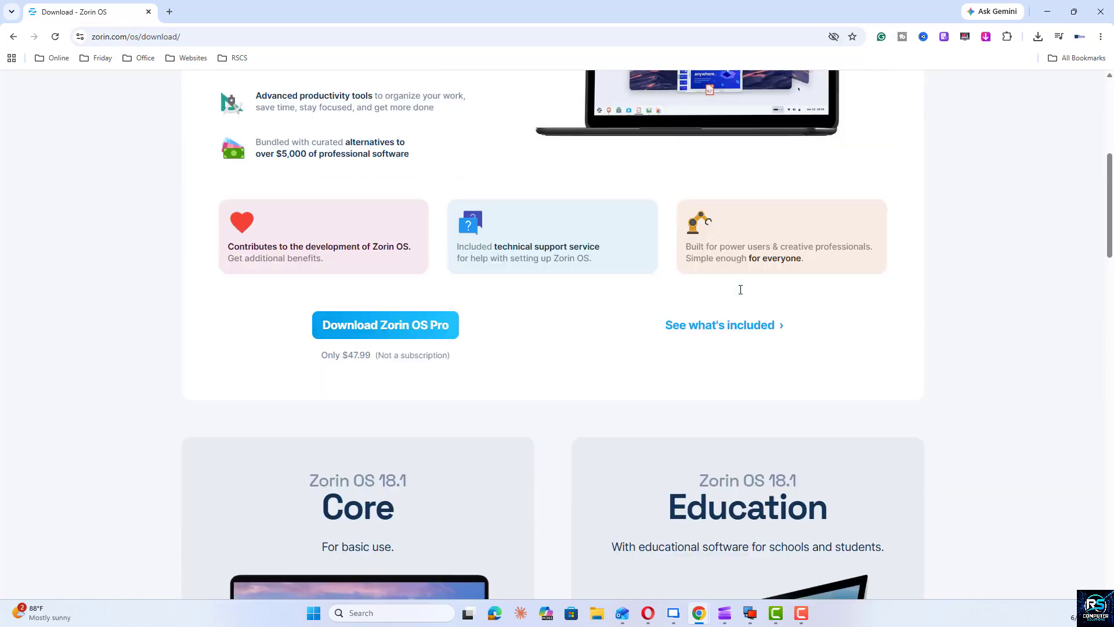
scroll(741, 293, down, 5)
scroll(741, 294, down, 4)
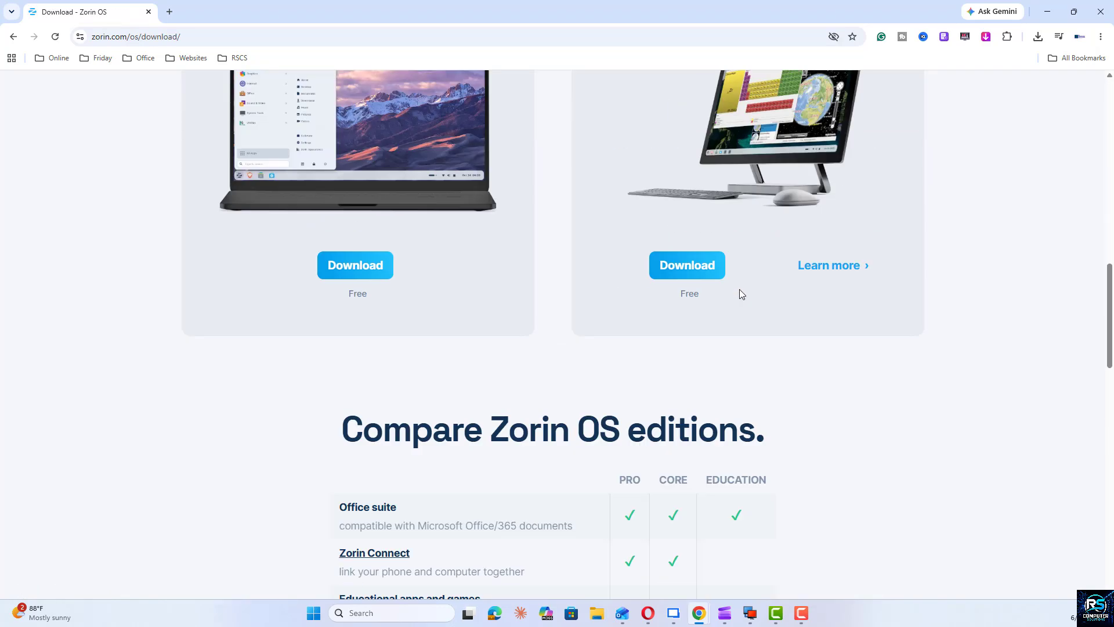
scroll(739, 290, up, 4)
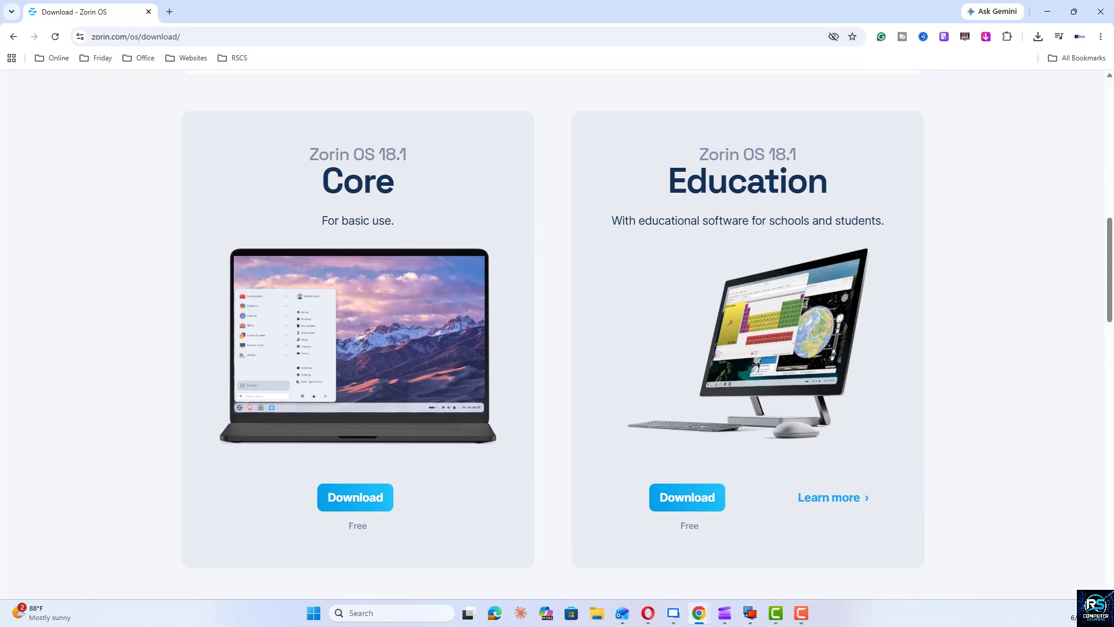
click(364, 499)
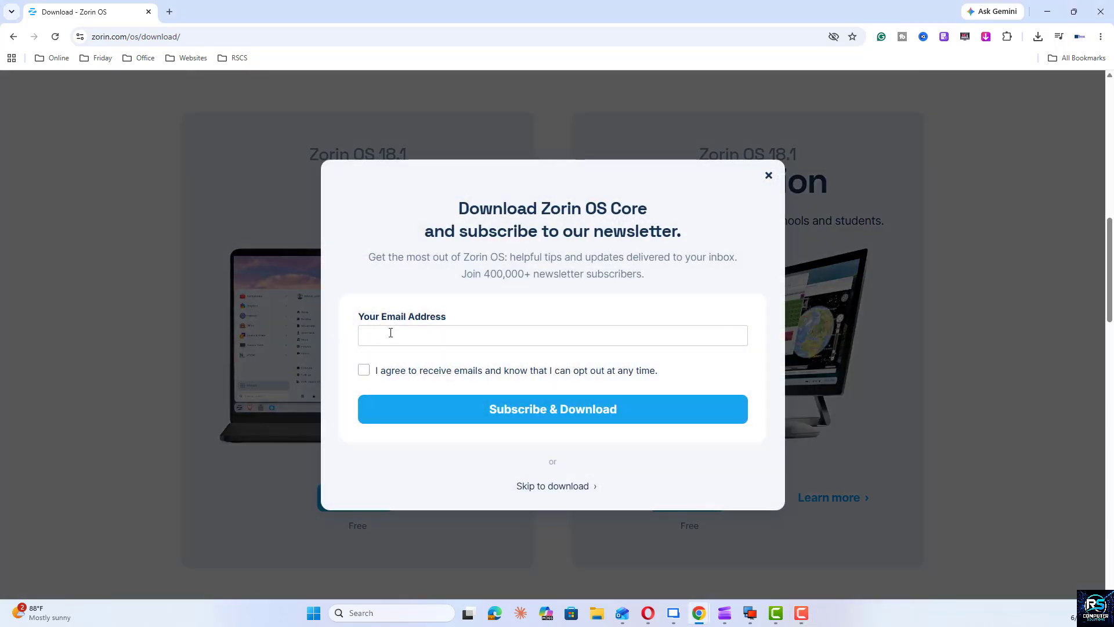
click(537, 488)
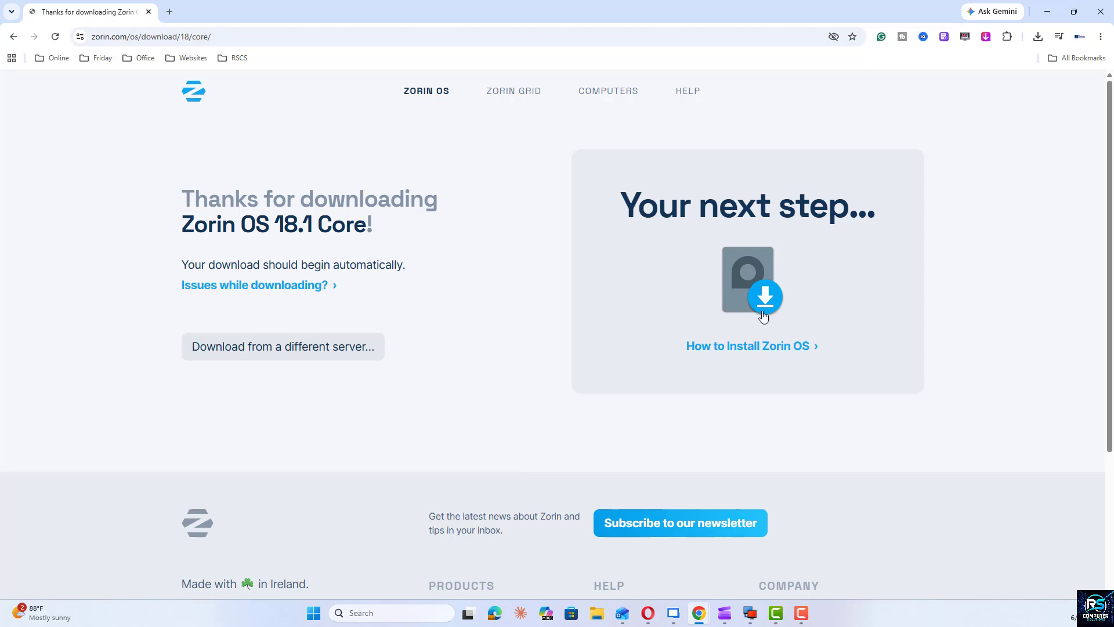
click(1038, 37)
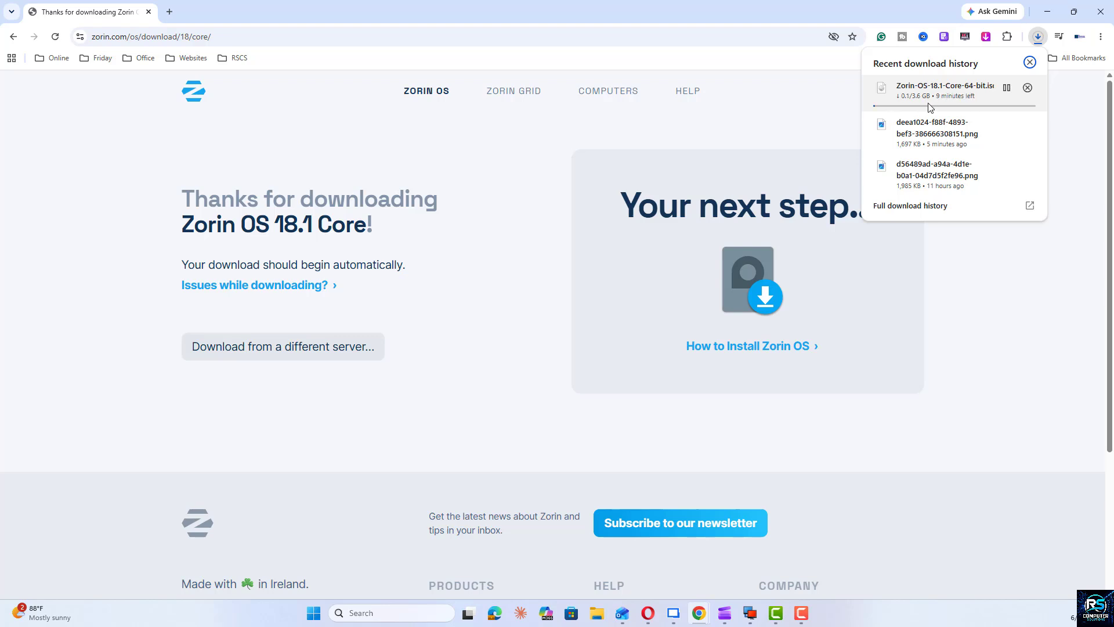
Step: Open the Rufus website at rufus.ie/en/ and look through its page
click(157, 112)
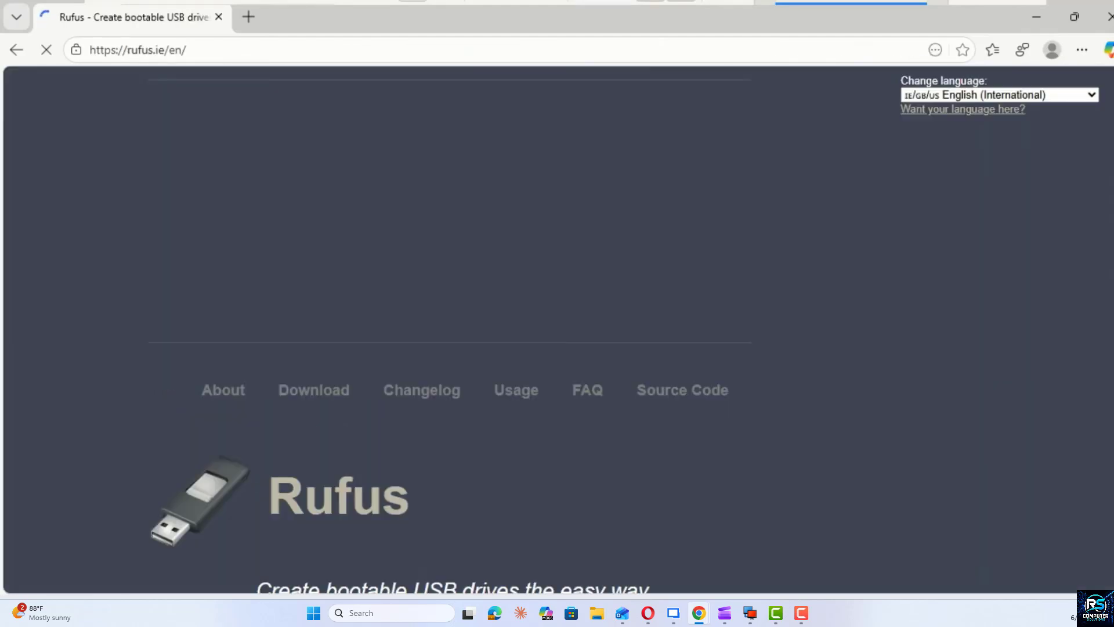
scroll(1066, 163, down, 4)
scroll(557, 331, down, 3)
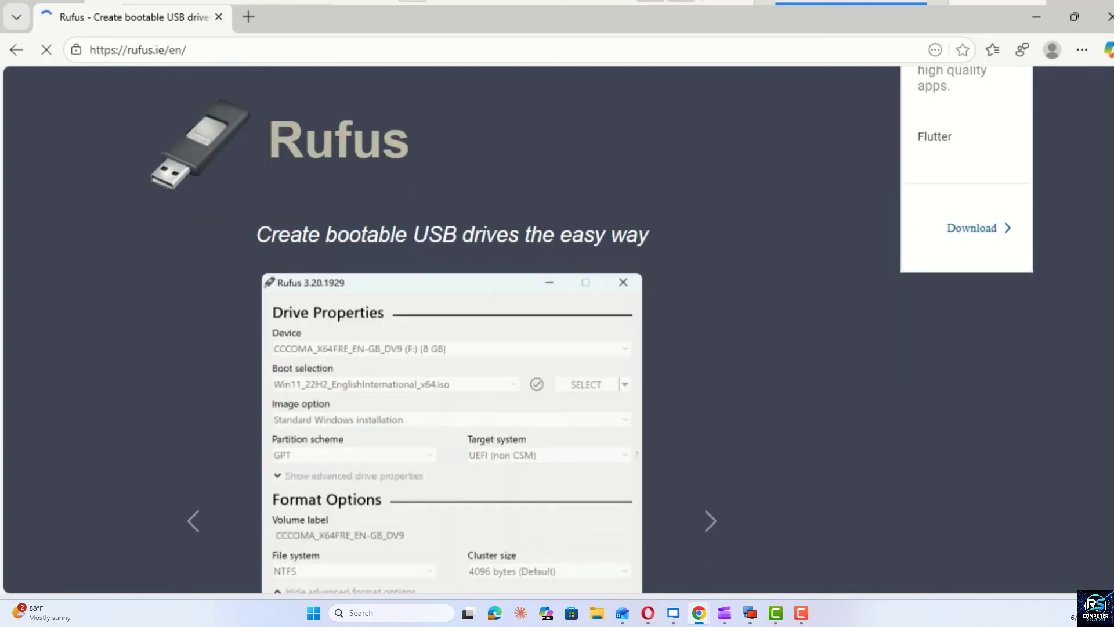
scroll(282, 350, down, 12)
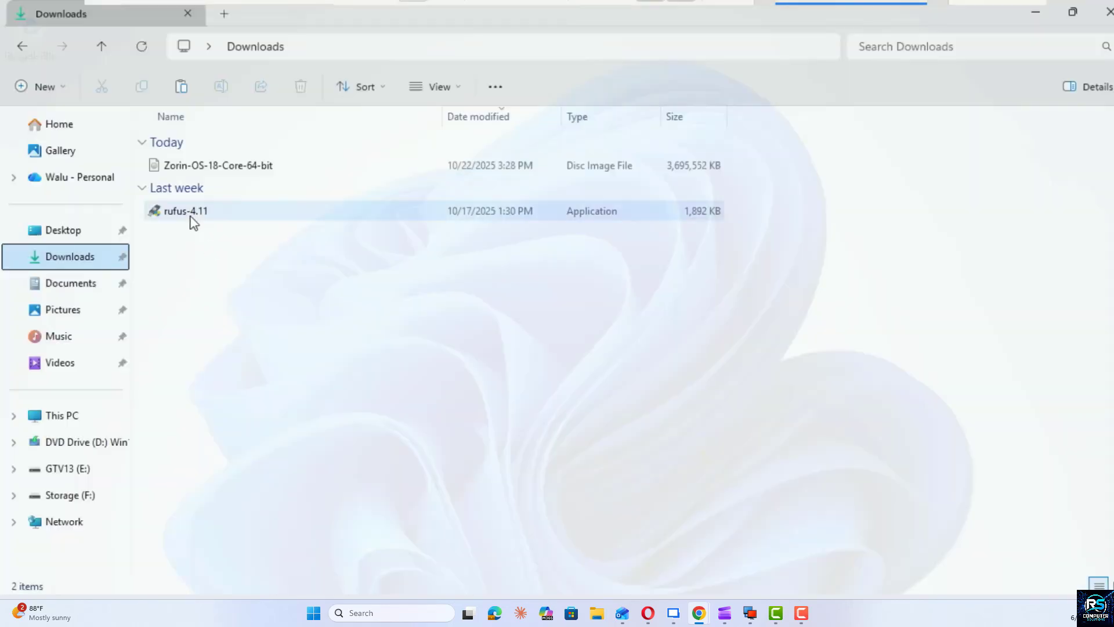
Step: Launch rufus-4.11 from the Downloads folder, allow it to make changes, and keep the 128 GB USB drive as the device
double_click(197, 217)
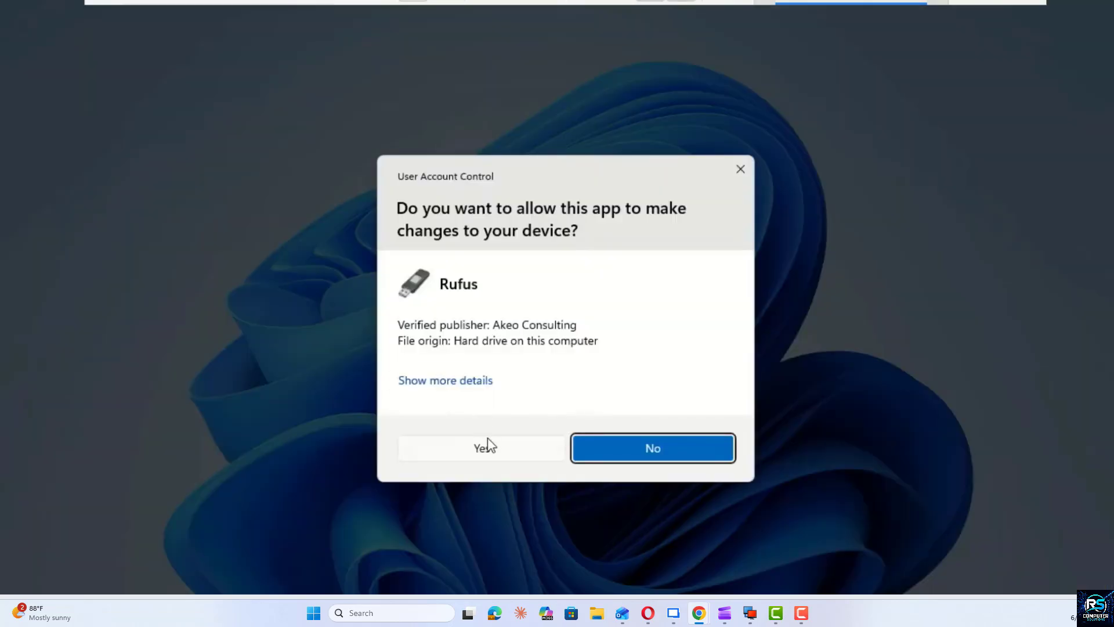
click(490, 451)
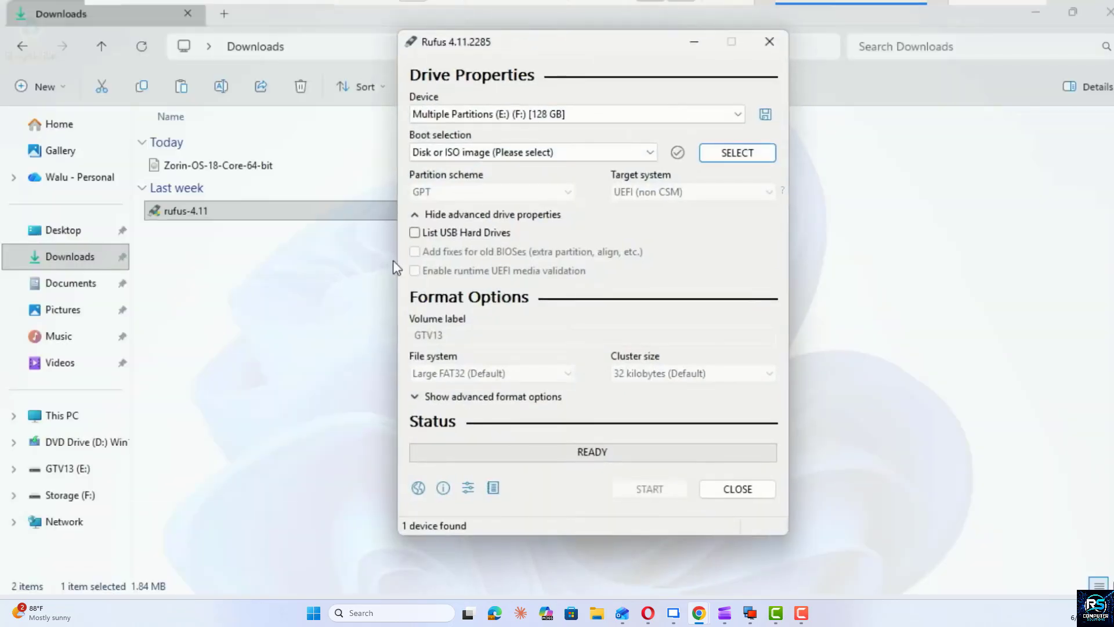
click(736, 113)
click(760, 79)
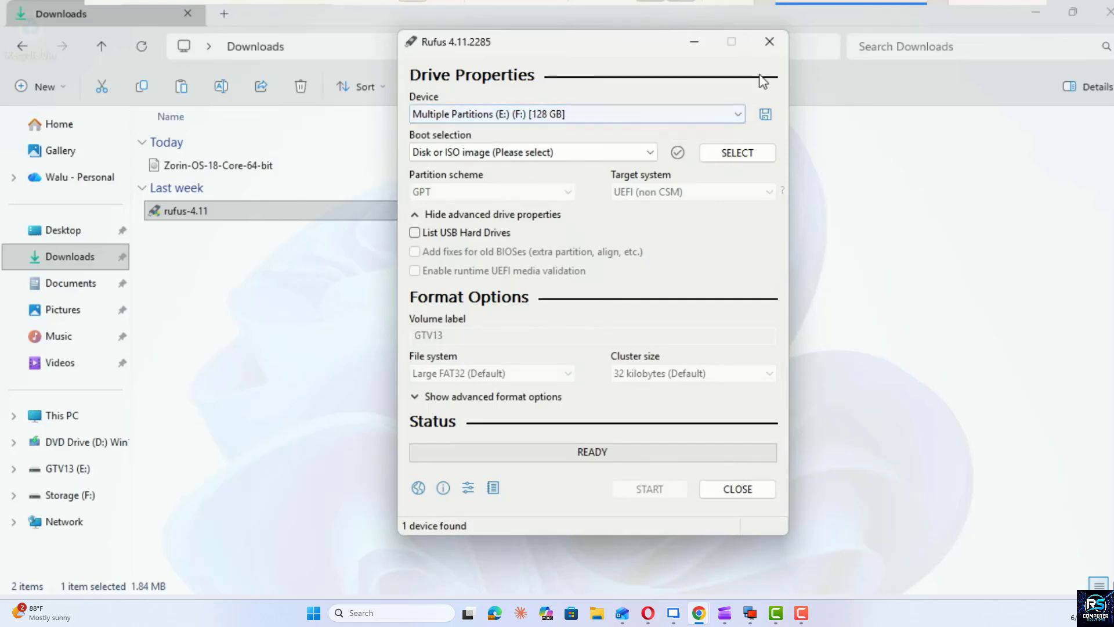
Step: Load the Zorin-OS-18-Core-64-bit image as the boot selection and set the partition scheme to GPT
click(733, 153)
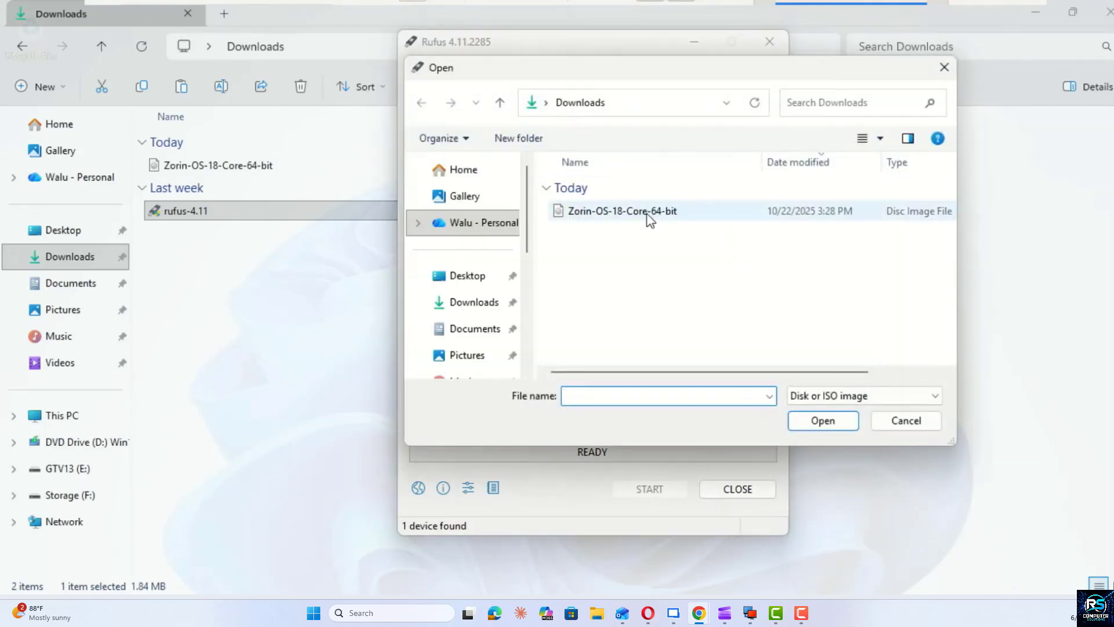
double_click(638, 214)
click(568, 232)
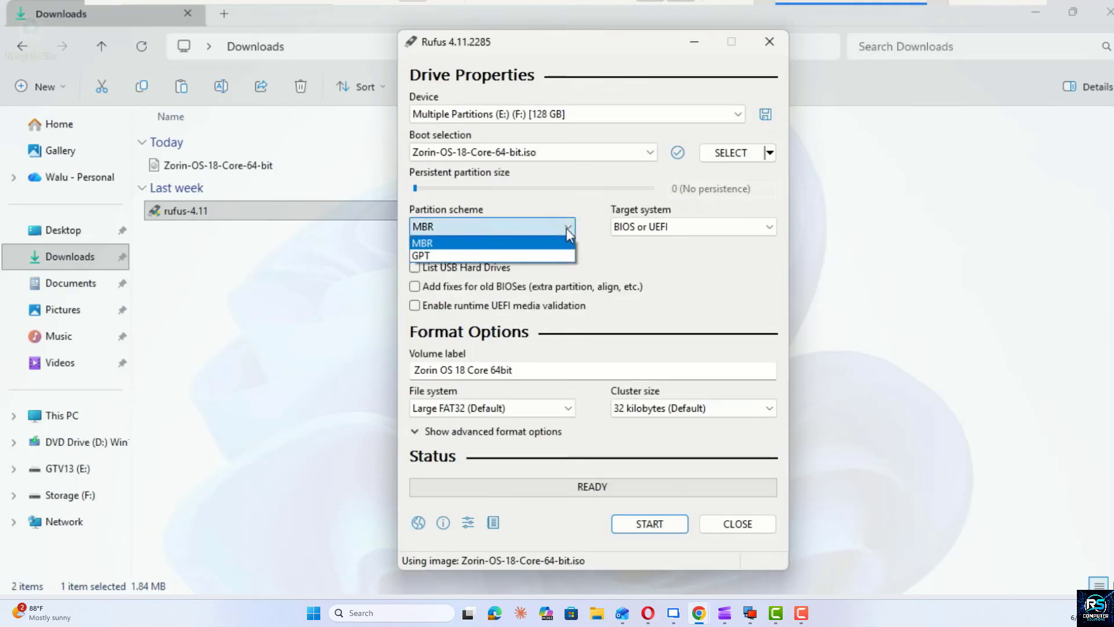
click(549, 254)
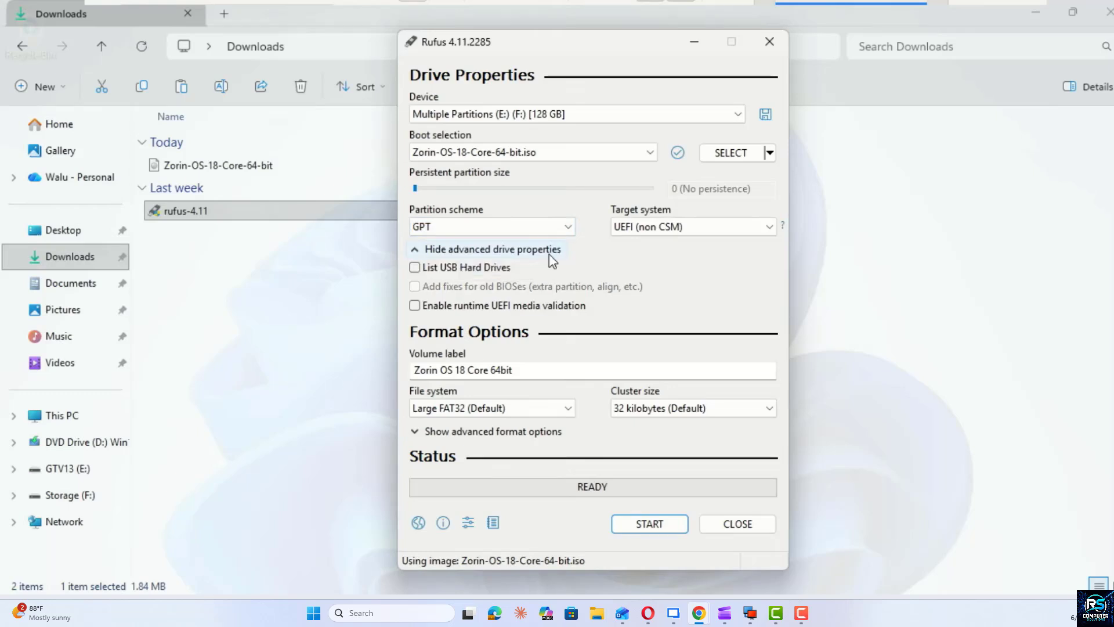
Step: Write the Zorin OS image to the USB drive in ISO Image mode, accepting the drive's erasure, and close Rufus when it finishes
click(651, 525)
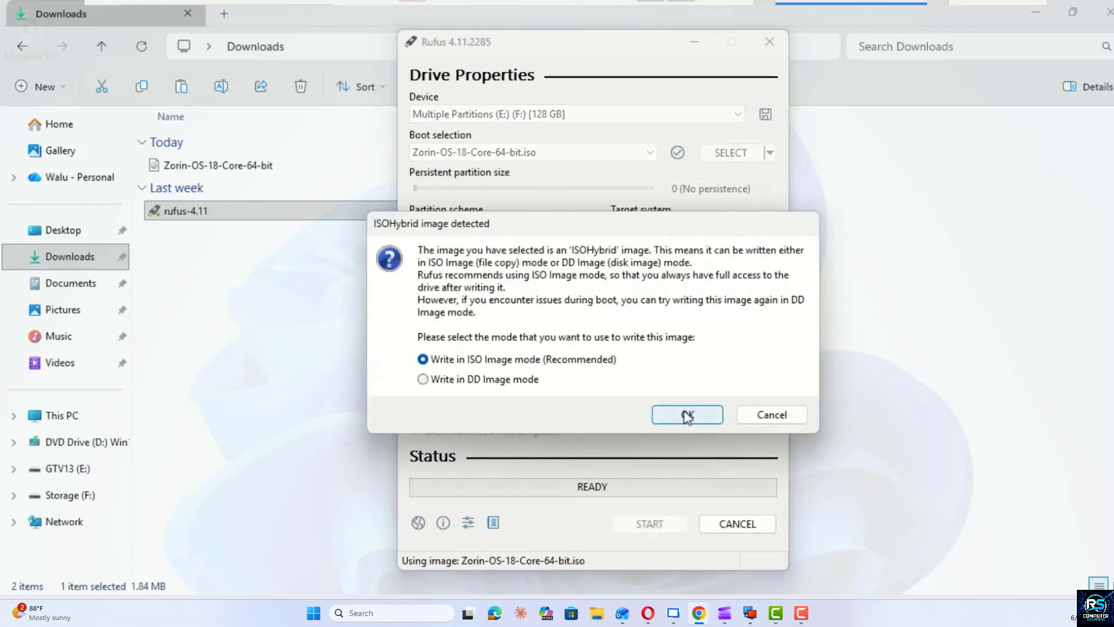
click(687, 414)
click(652, 349)
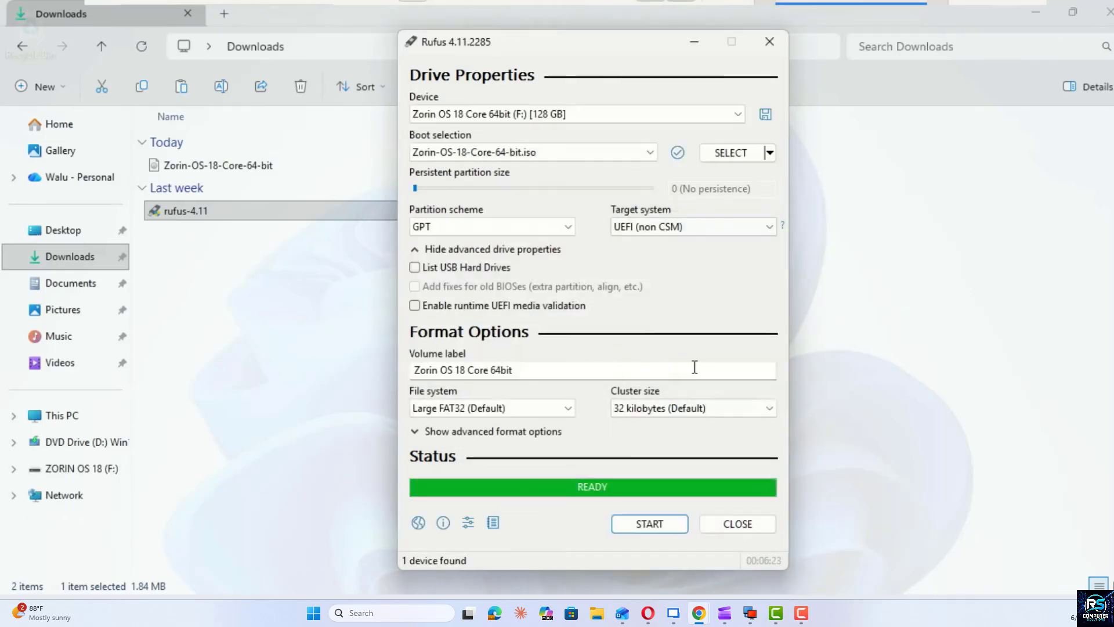
click(740, 525)
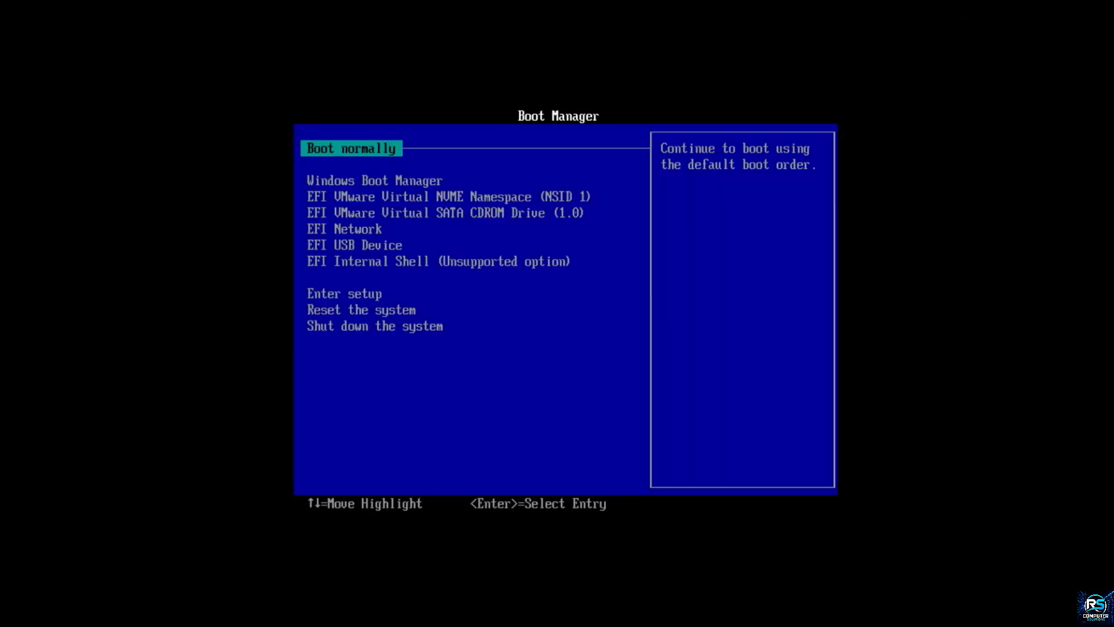
Step: Boot the computer from the EFI USB Device entry in the Boot Manager
key(Down)
key(Down)
key(Down)
key(Down)
key(Down)
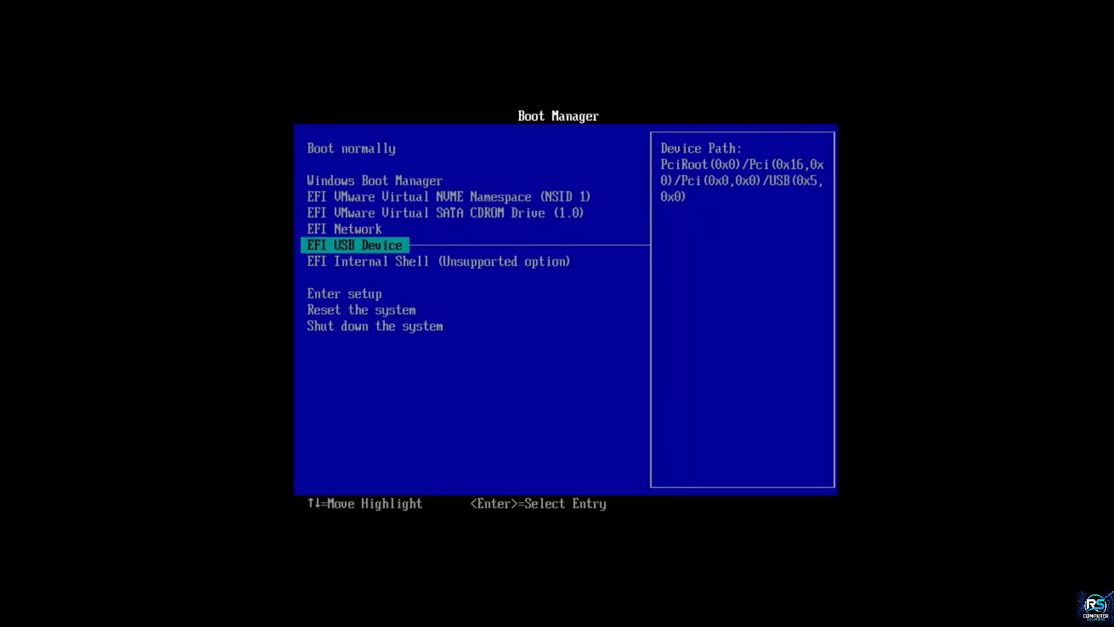
key(Return)
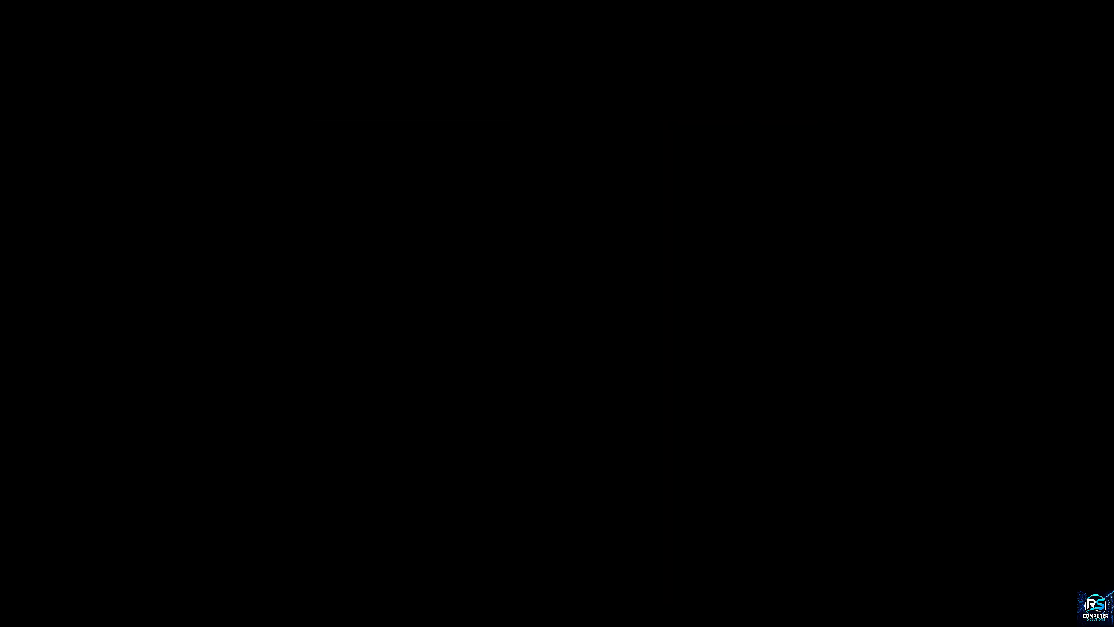
Step: Look through the USB drive's boot entries and start the standard Try or Install Zorin OS option
key(Down)
key(Down)
key(Down)
key(Down)
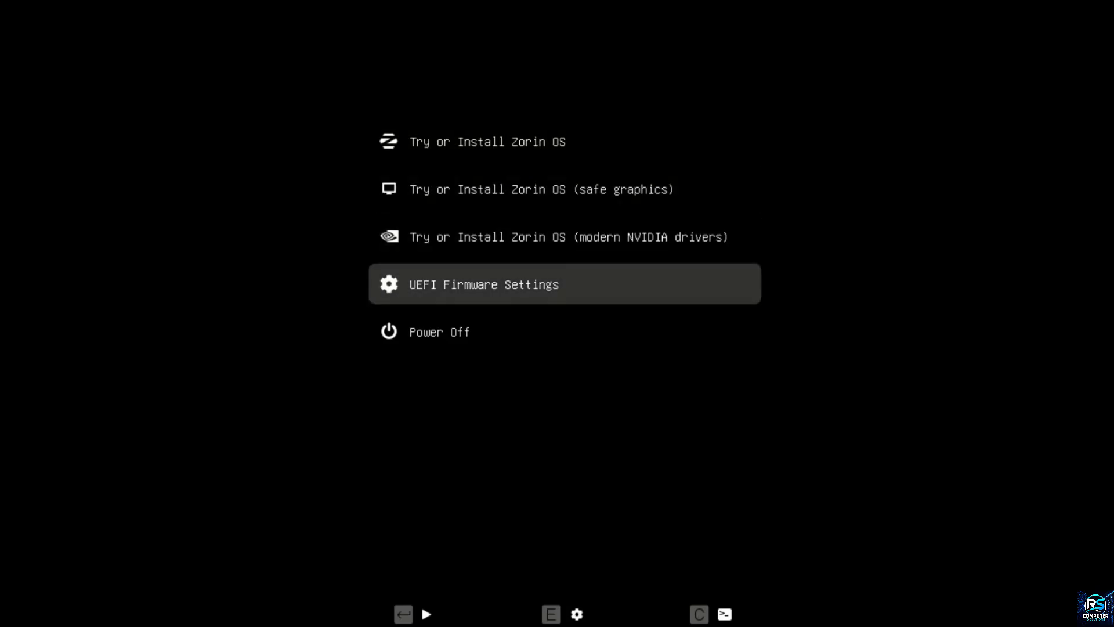
key(Up)
key(Up)
key(Up)
key(Up)
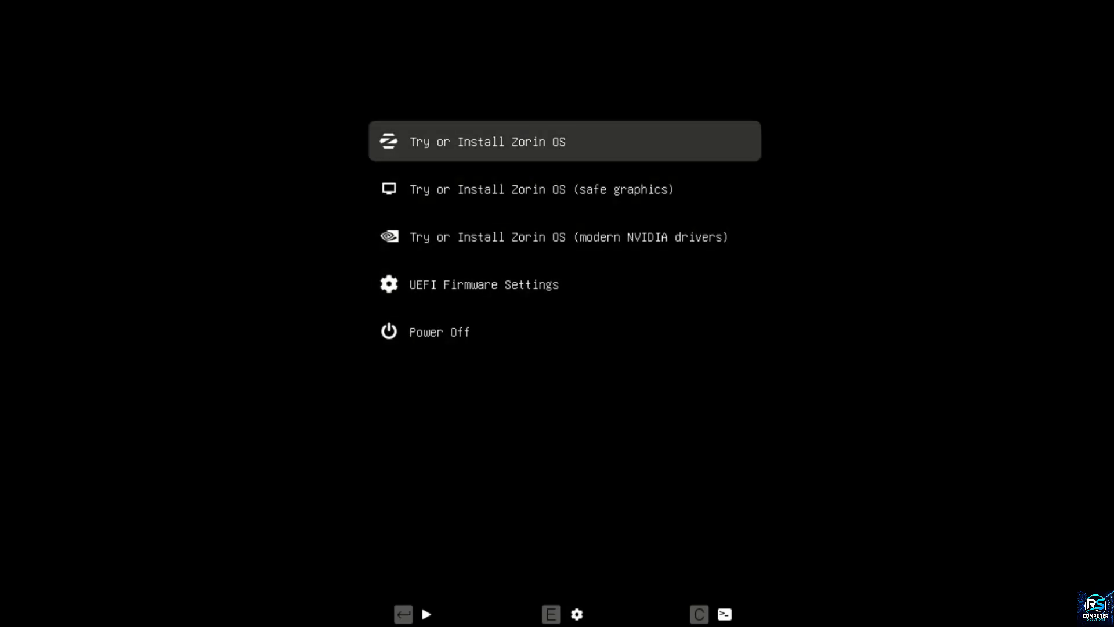
key(Return)
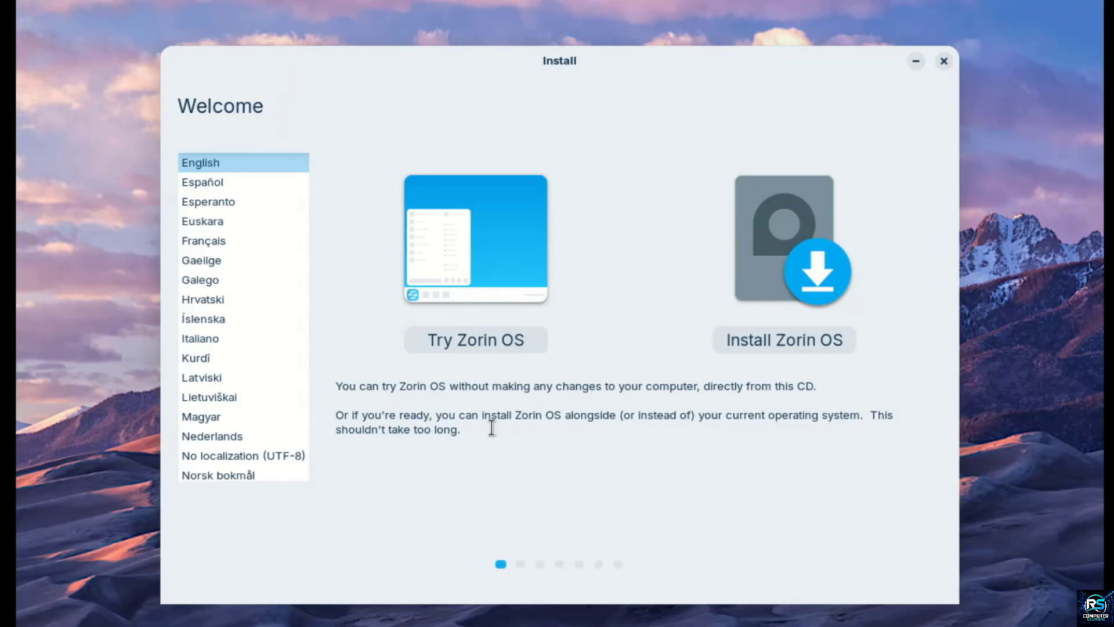
Step: Begin installing Zorin OS in English, keeping the English (US) keyboard layout, update downloads and third-party software enabled
click(778, 338)
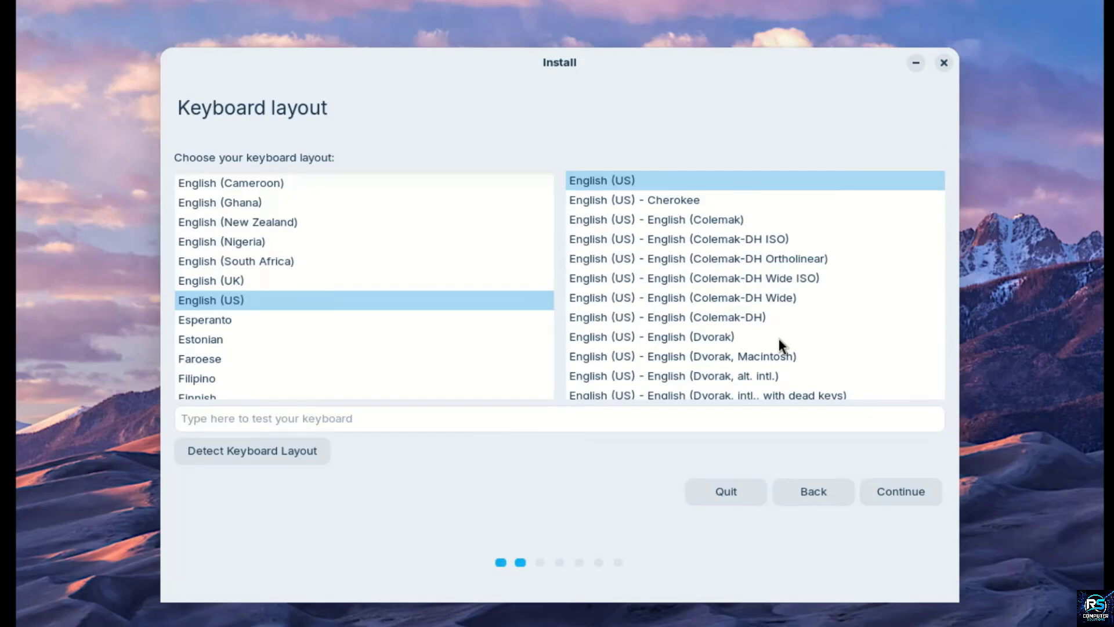
click(896, 492)
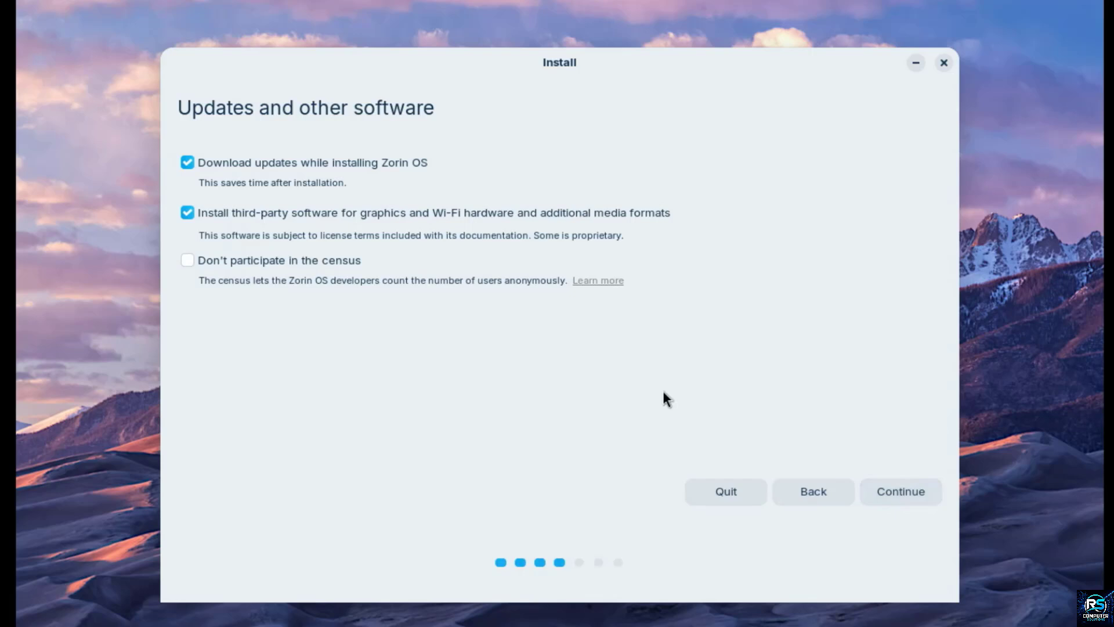
click(886, 491)
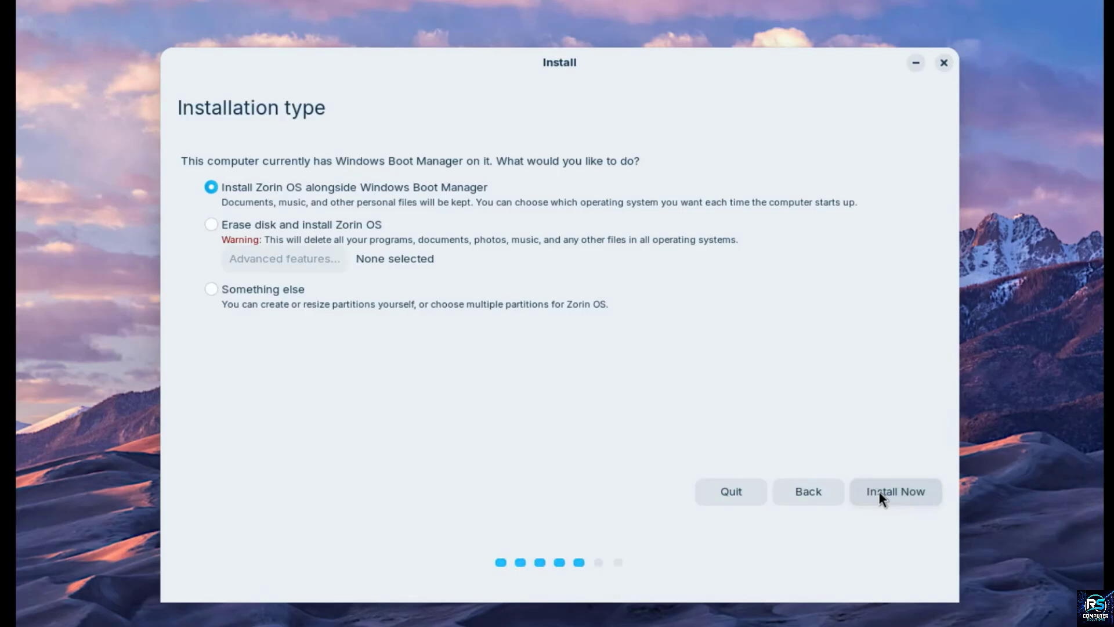
Step: Choose to erase the 180.4 GB VMware Virtual NVMe Disk for Zorin OS, confirm the disk changes, and keep Denver as the location
click(264, 230)
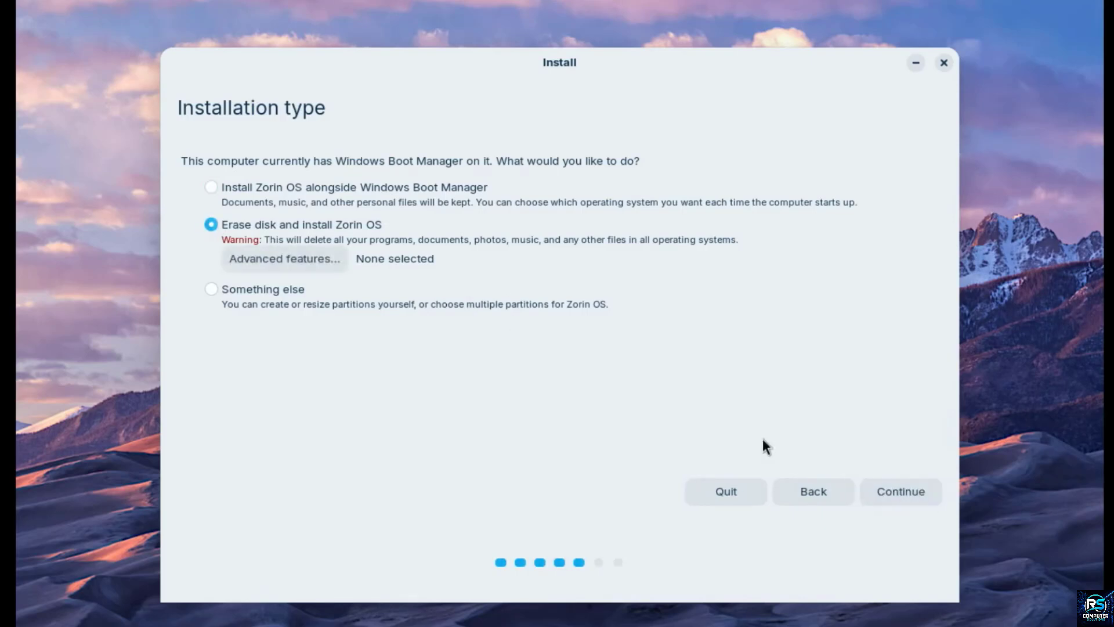
click(899, 496)
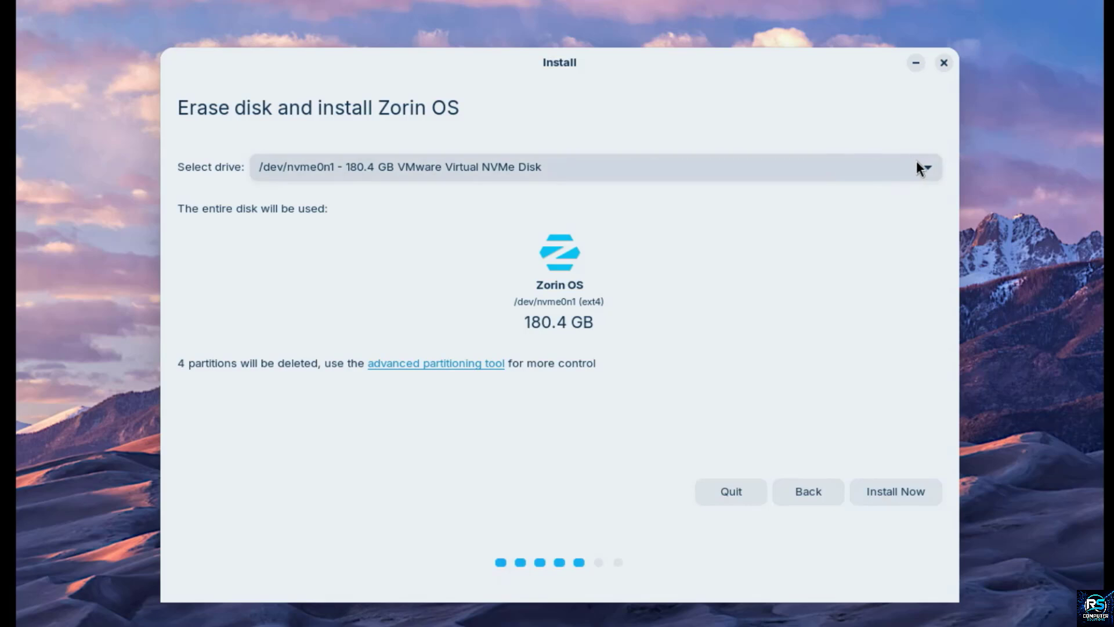
click(896, 492)
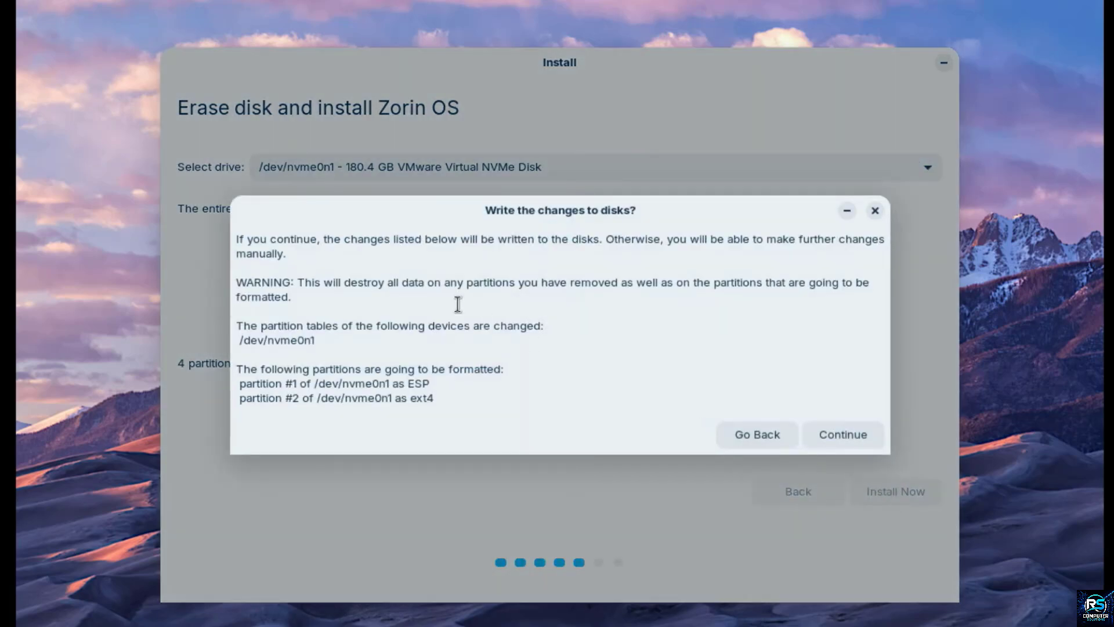
click(844, 435)
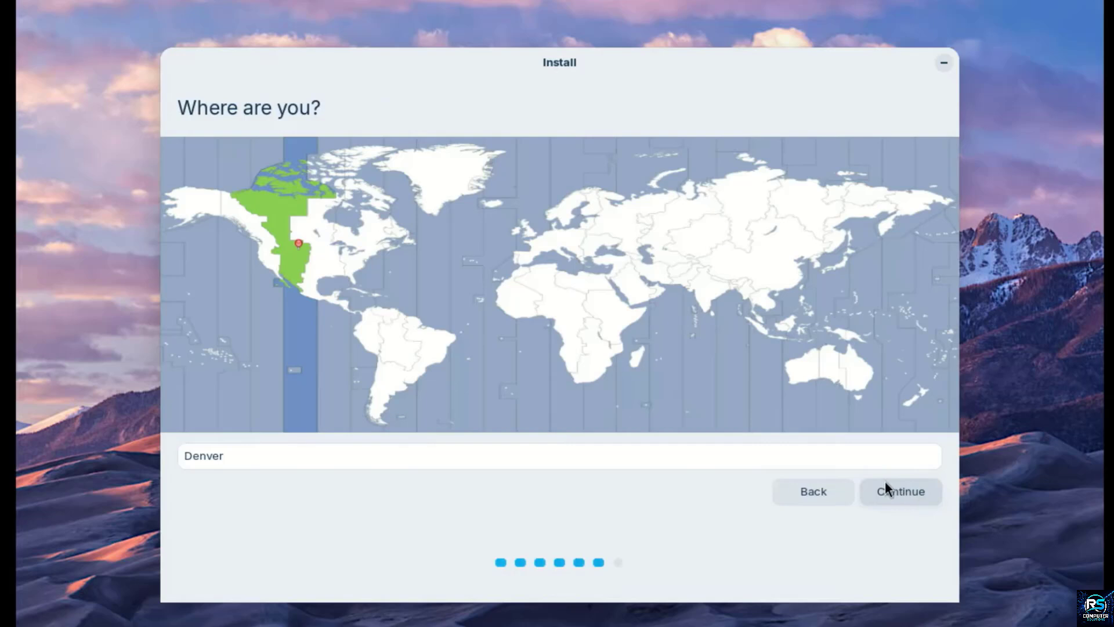
click(900, 488)
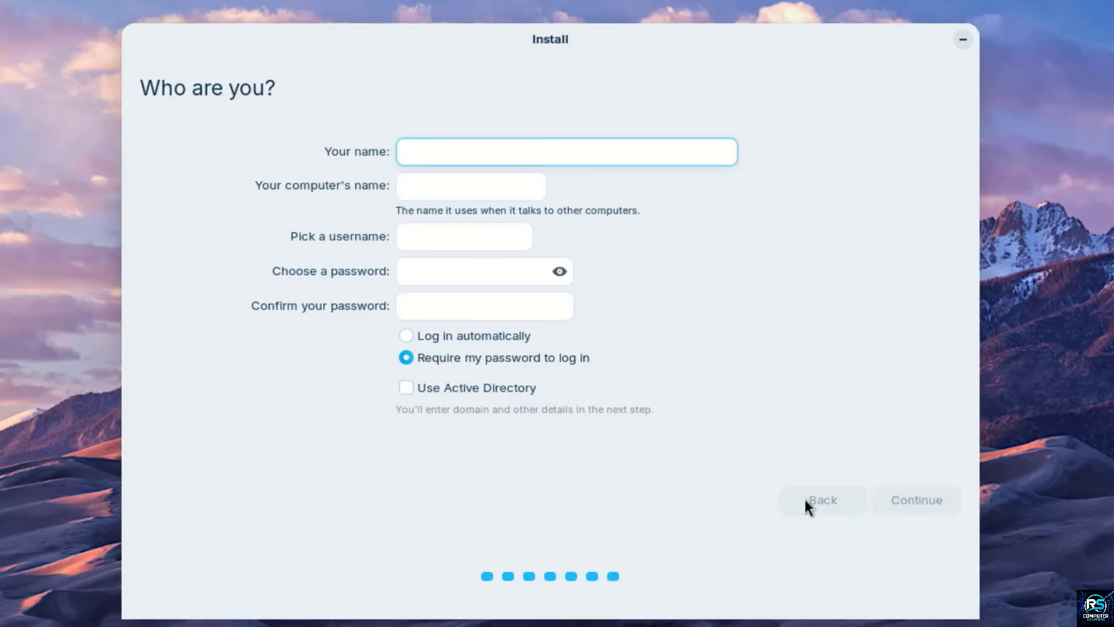
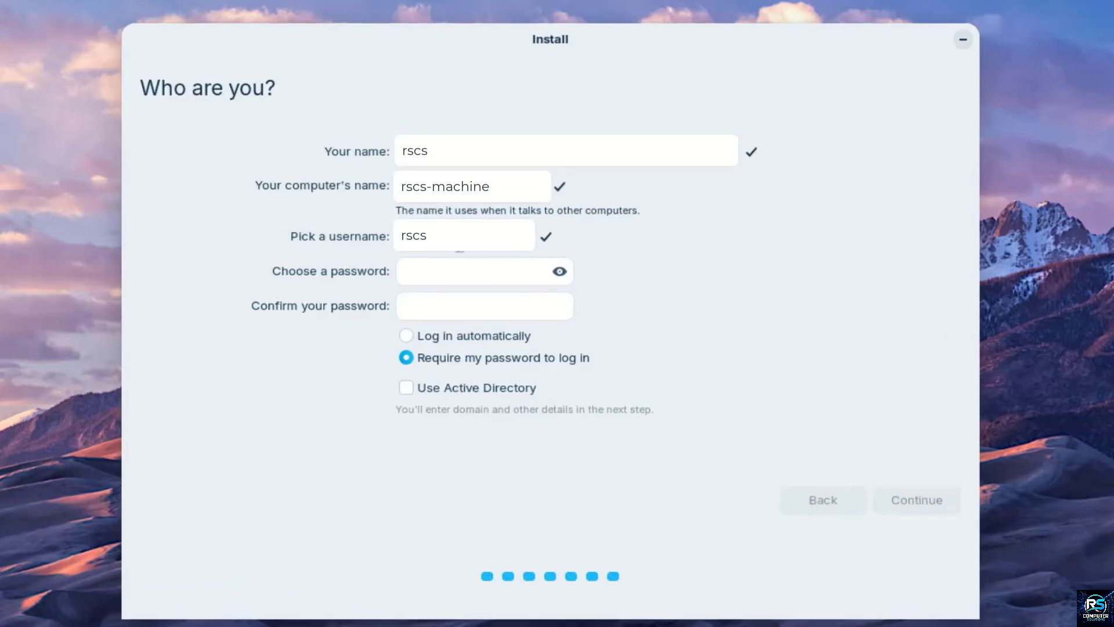
Step: Fill in the user's name, enter and confirm the account password, keep password login required, and proceed with the installation
click(452, 284)
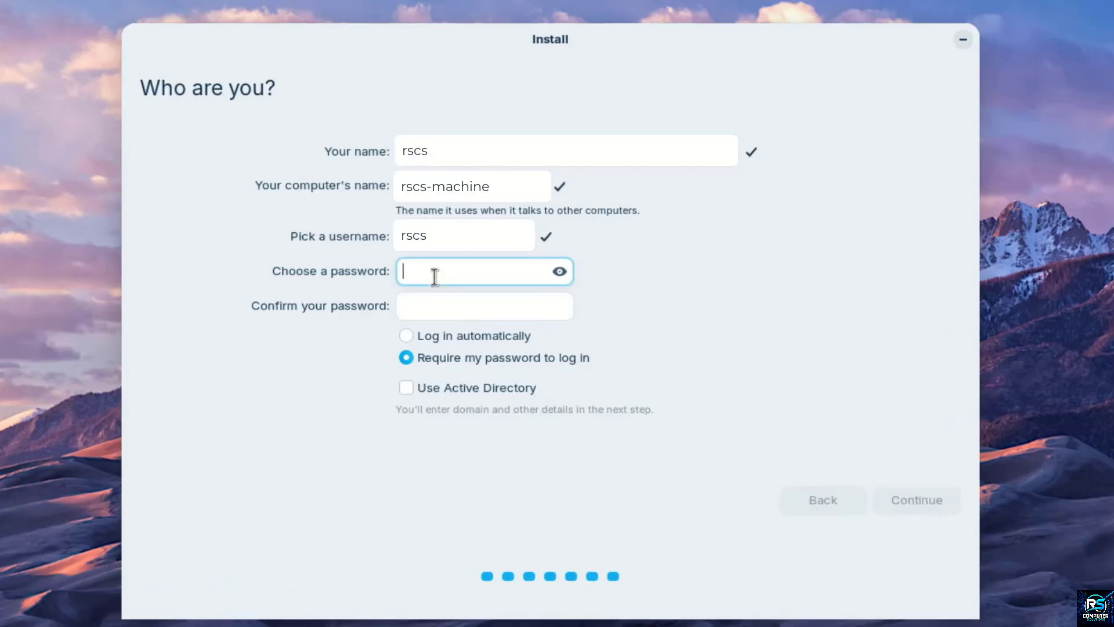
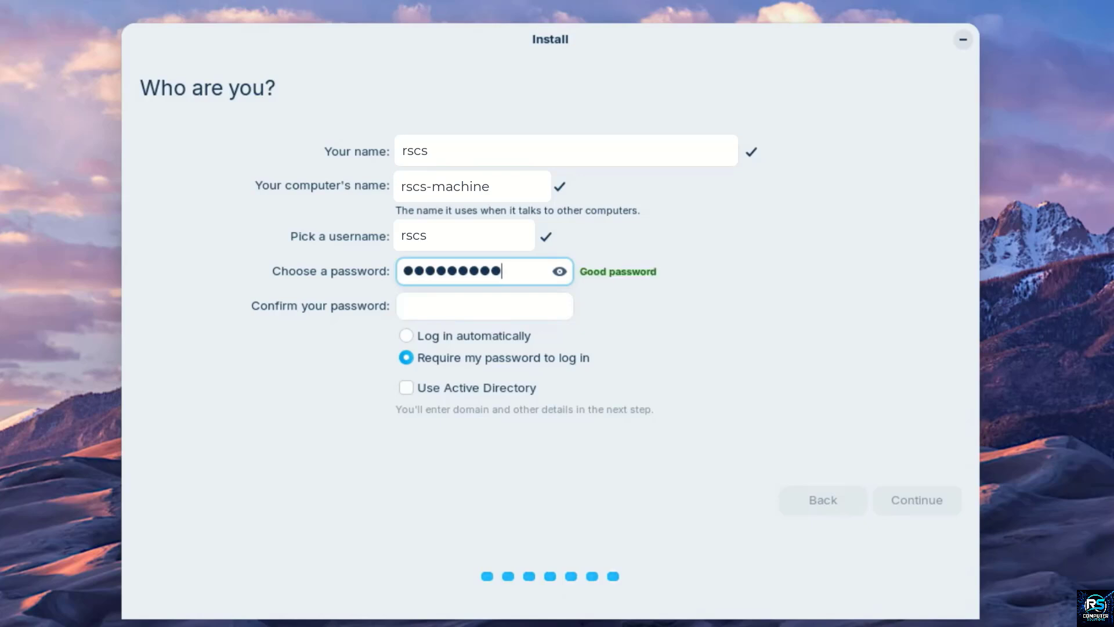
click(425, 300)
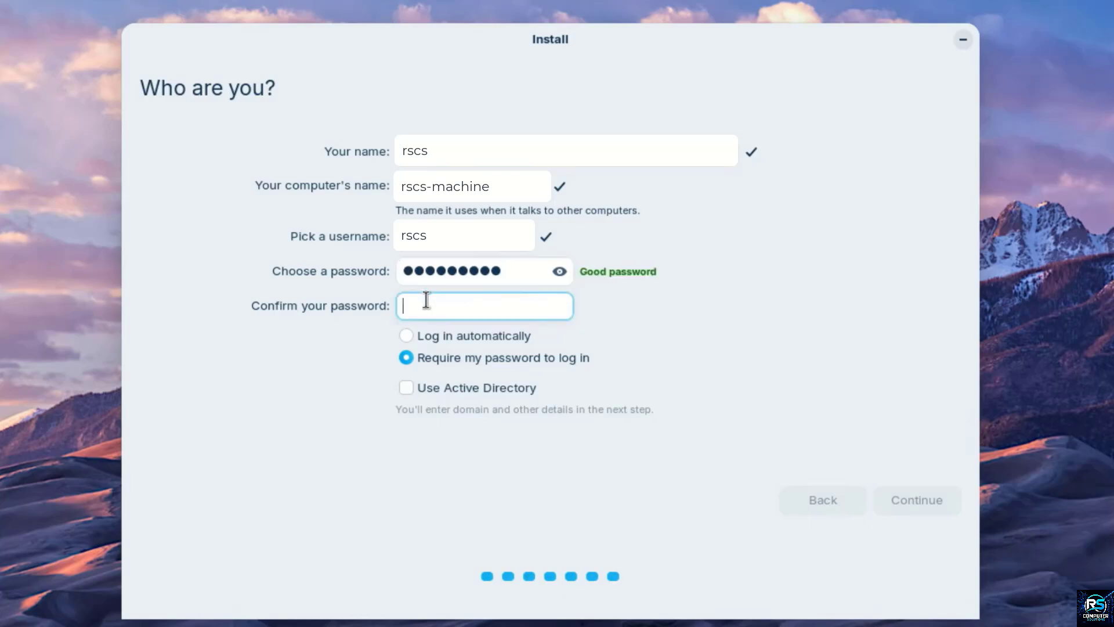
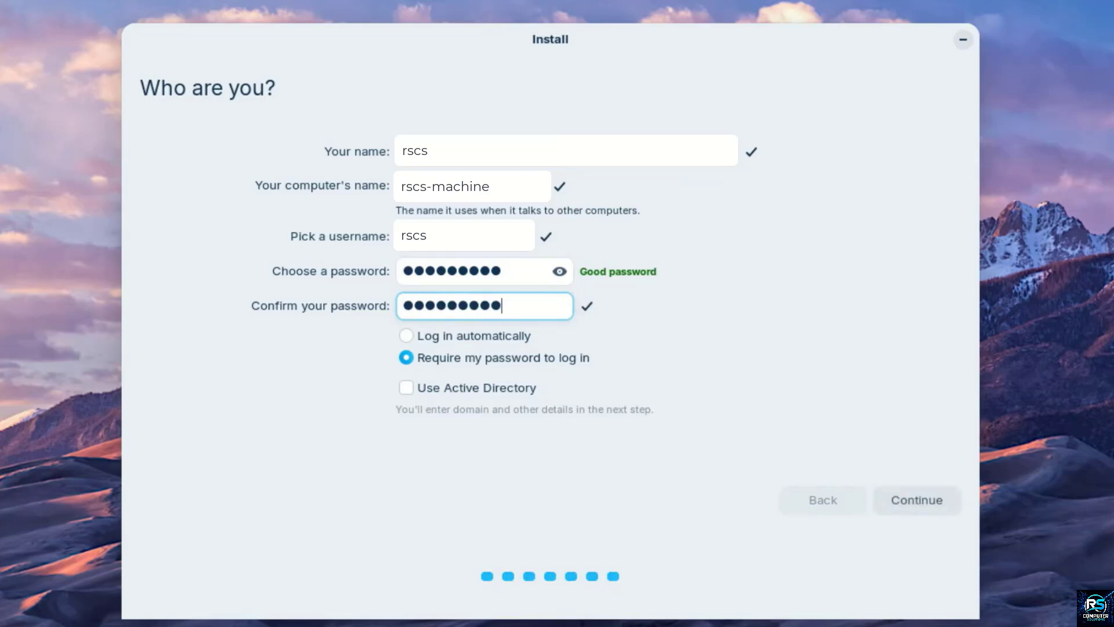
click(914, 495)
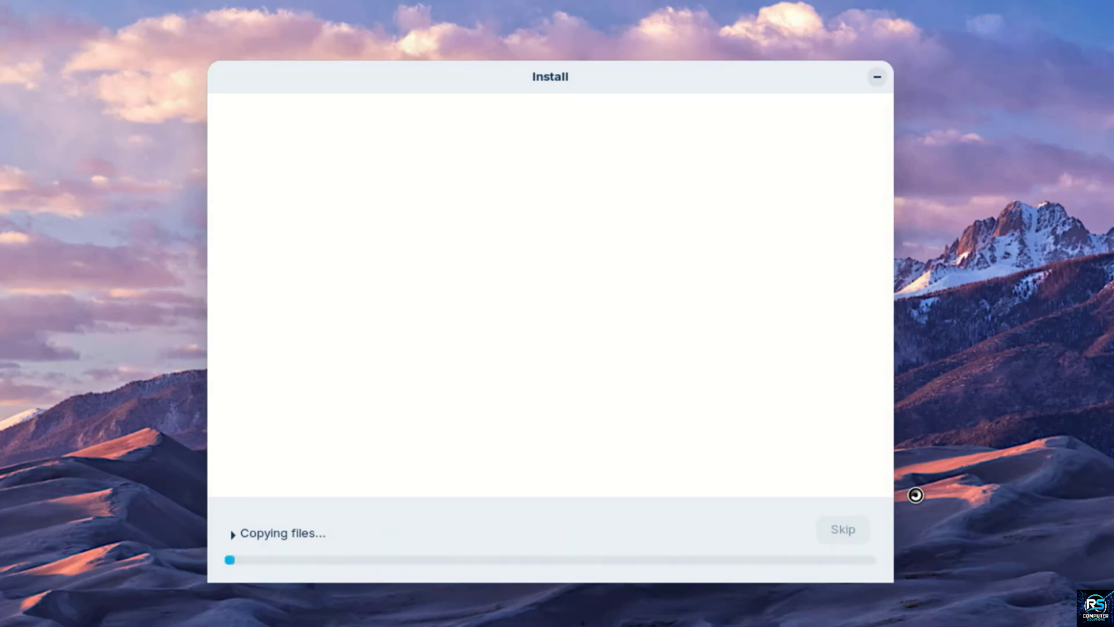
Step: Restart the computer once the installation completes and log in to the new user account with its password
click(231, 533)
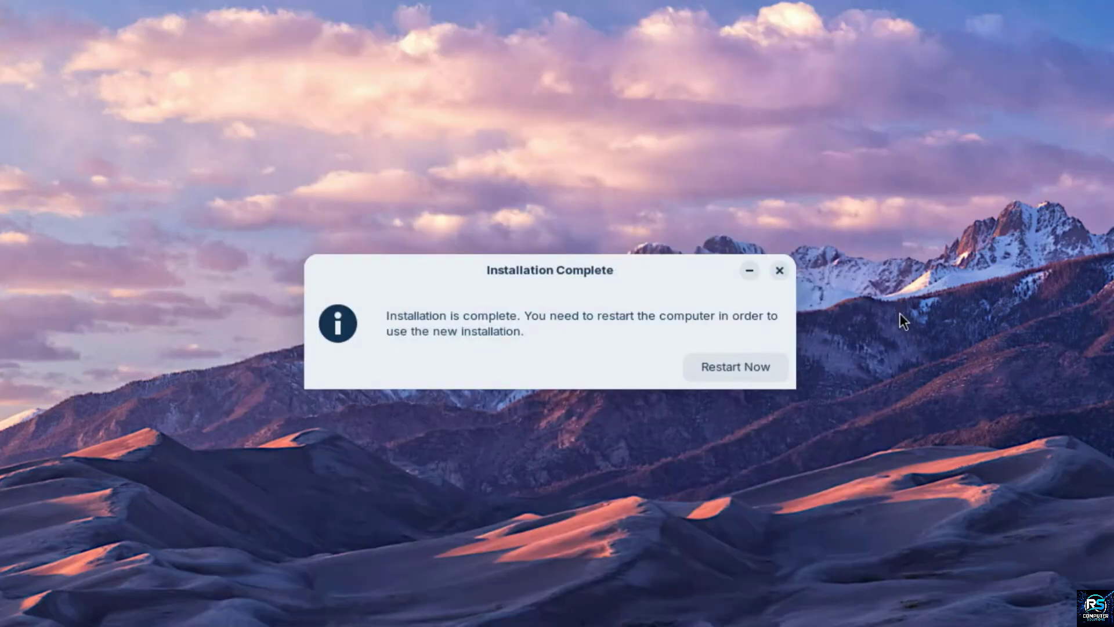
click(715, 371)
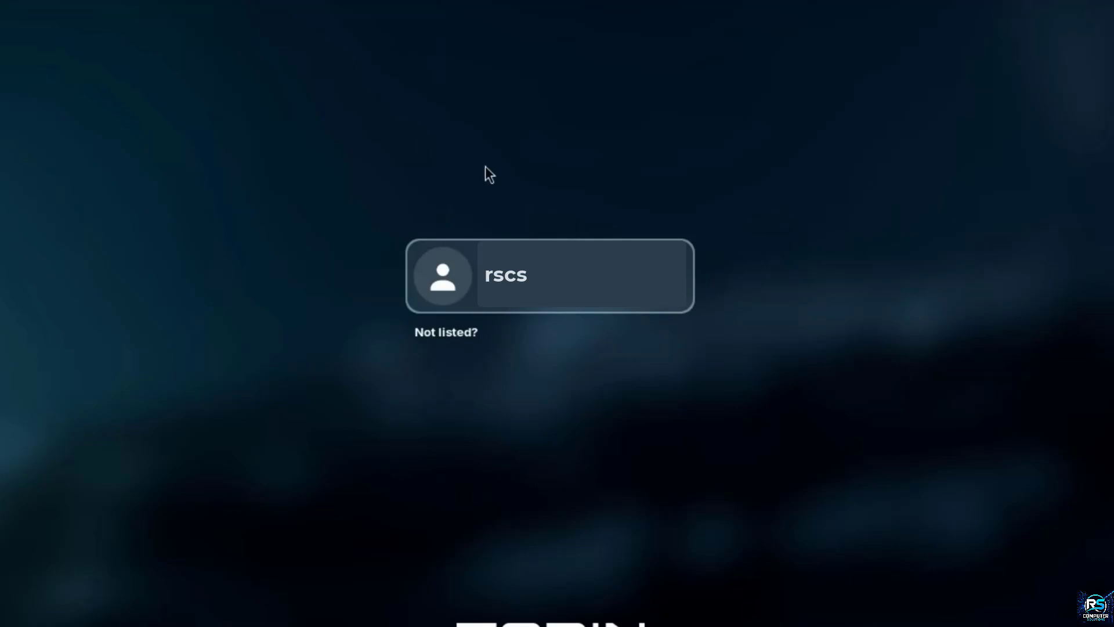
click(539, 270)
text(*********)
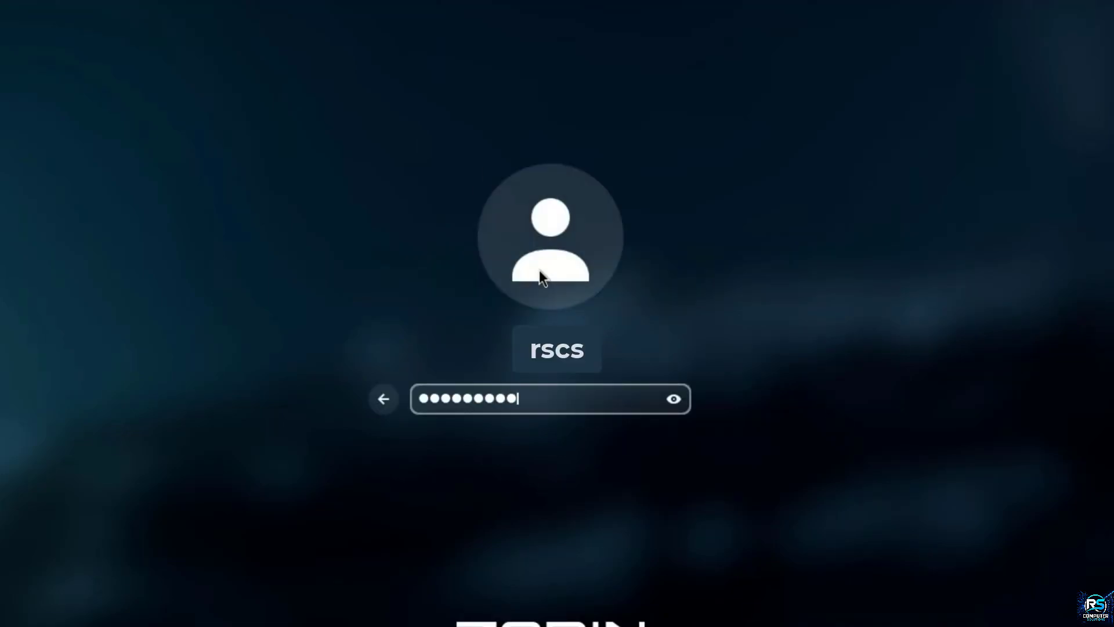
key(Return)
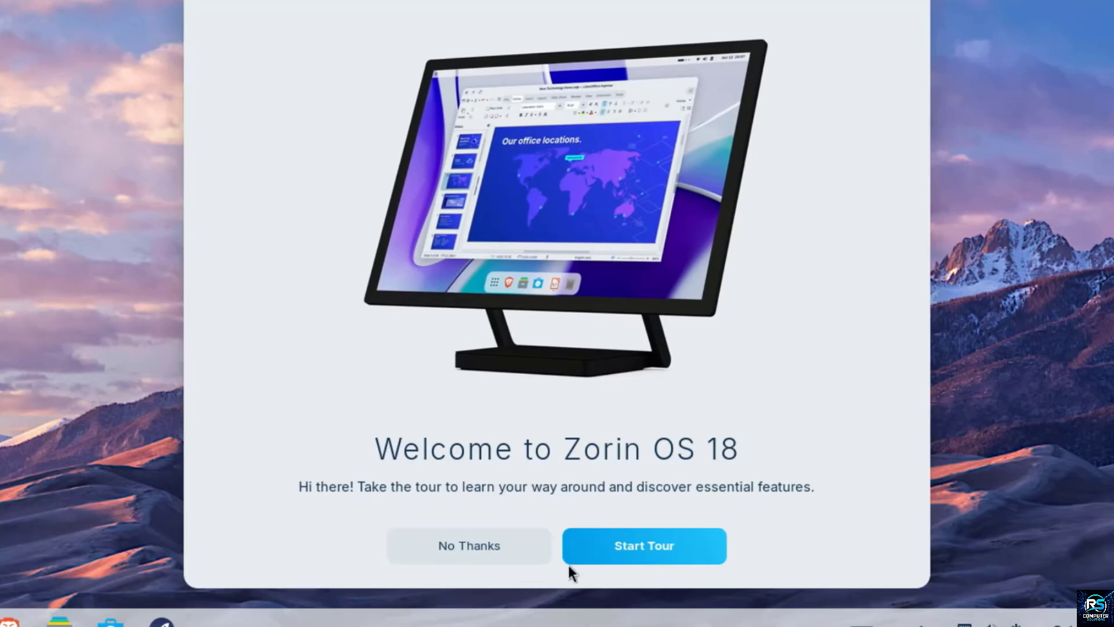
Step: Start the Zorin OS 18 welcome tour and advance past the page about launching apps from the menu
click(604, 552)
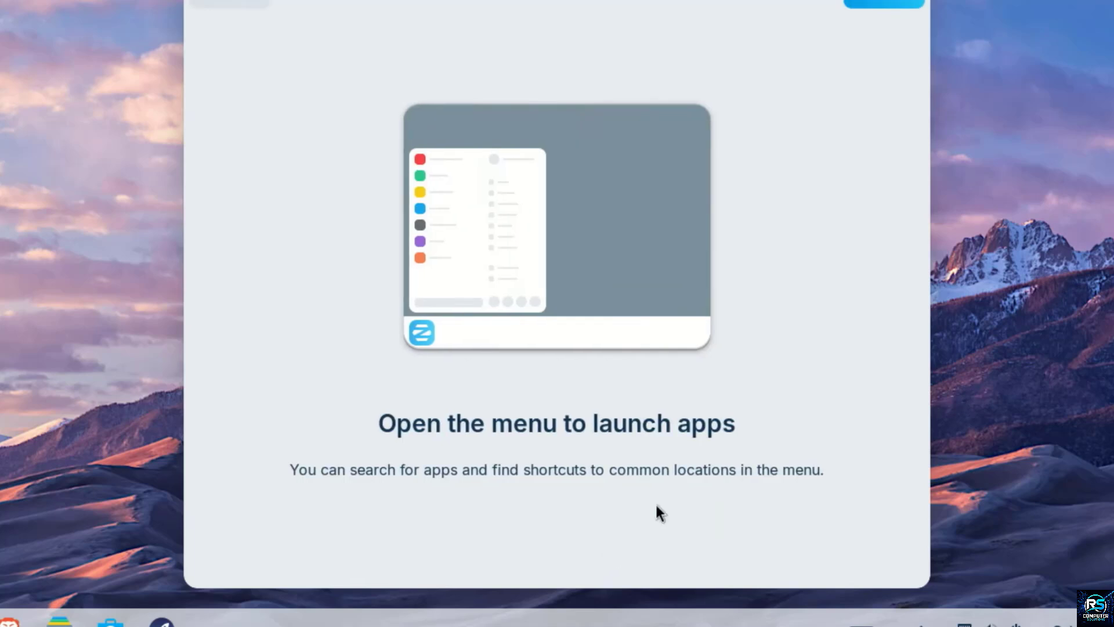
click(874, 3)
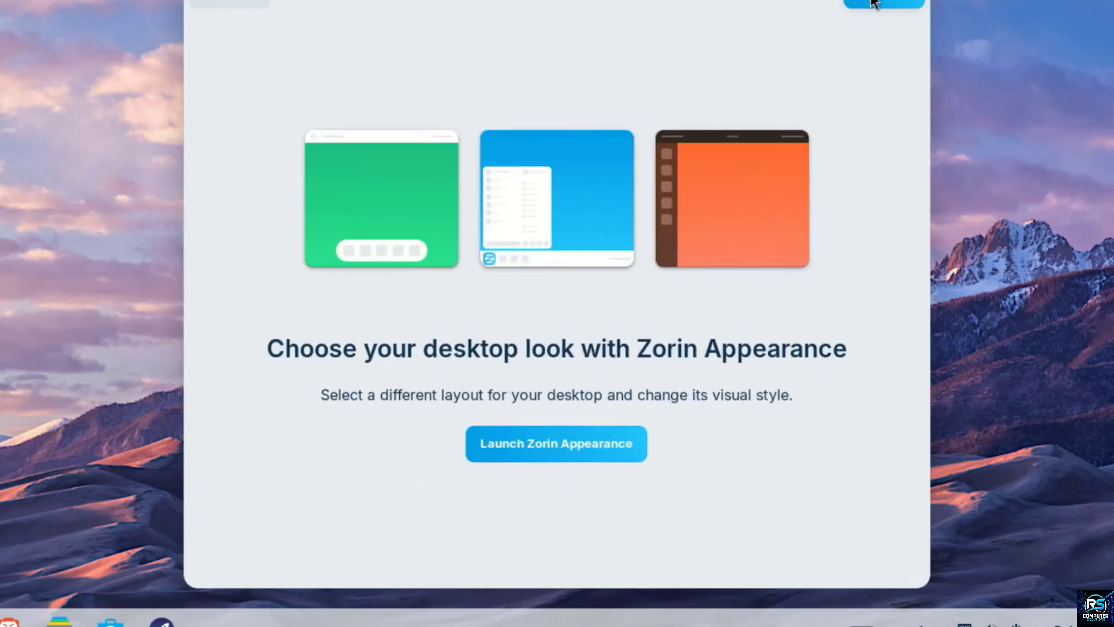